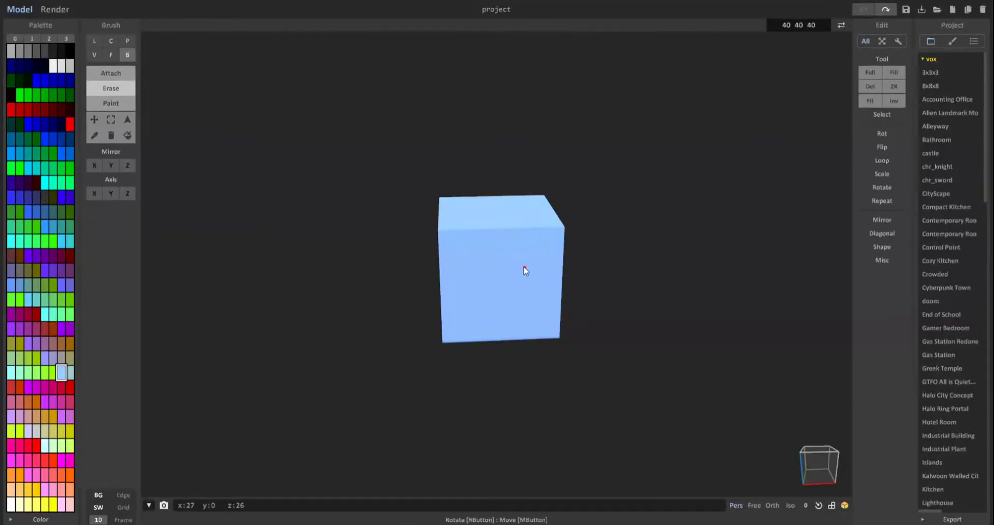
# Set the model's volume size to 126 126 126 and view the enlarged bounding box from several angles
pyautogui.moveTo(439, 271); pyautogui.dragTo(525, 283, button='right')
pyautogui.scroll(2, 460, 206)
pyautogui.moveTo(779, 25)
pyautogui.mouseDown()
pyautogui.moveTo(817, 25)
pyautogui.moveTo(777, 26)
pyautogui.mouseUp()
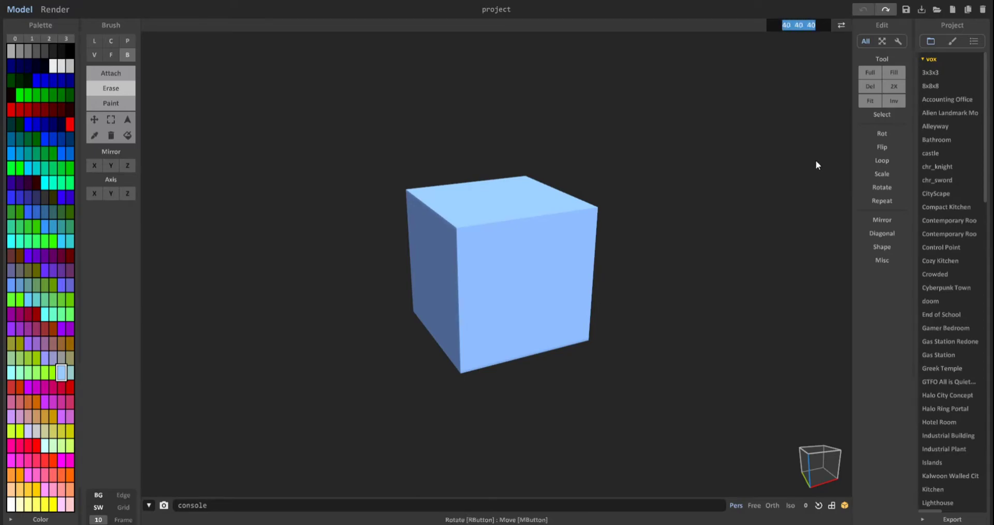
pyautogui.write('126 126 126')
pyautogui.press('Return')
pyautogui.scroll(-5, 816, 160)
pyautogui.moveTo(579, 309); pyautogui.dragTo(506, 314, button='right')
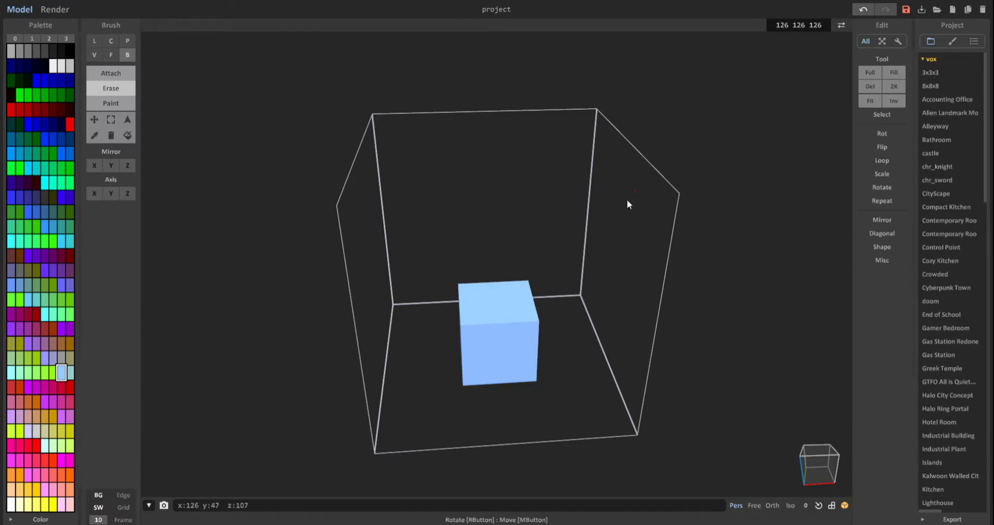
pyautogui.moveTo(610, 215); pyautogui.dragTo(650, 301, button='right')
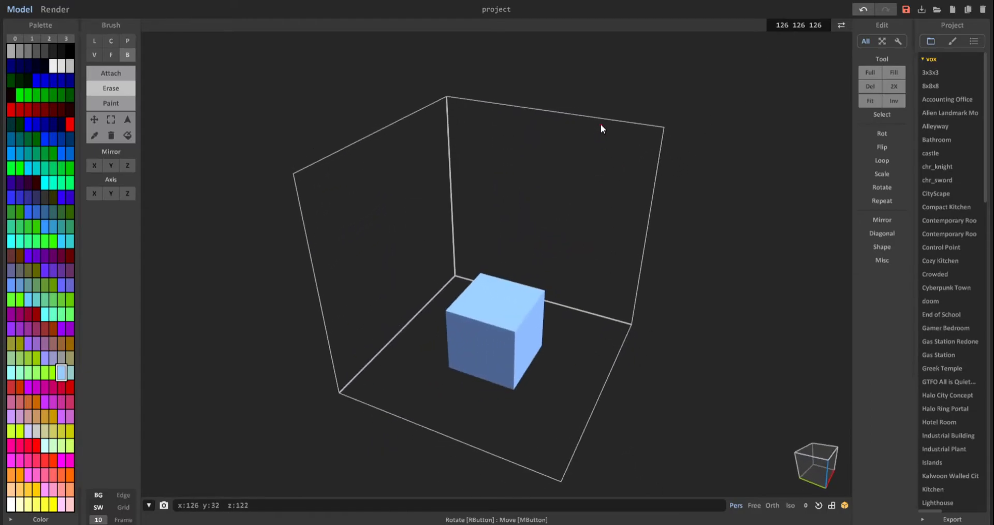
pyautogui.moveTo(630, 180); pyautogui.dragTo(371, 414, button='right')
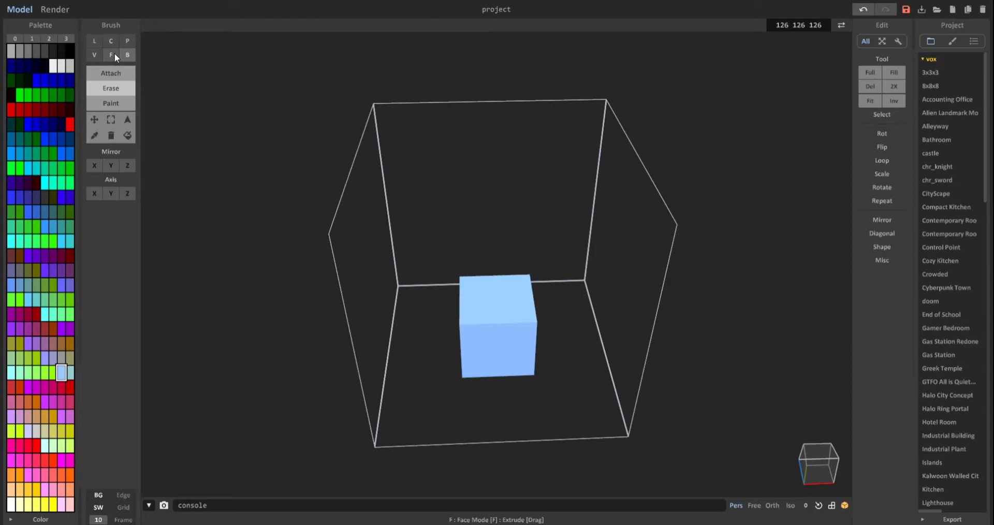
# Fill the whole volume with a solid cube by extruding the floor to full height in Face mode and filling the central hole
pyautogui.click(127, 54)
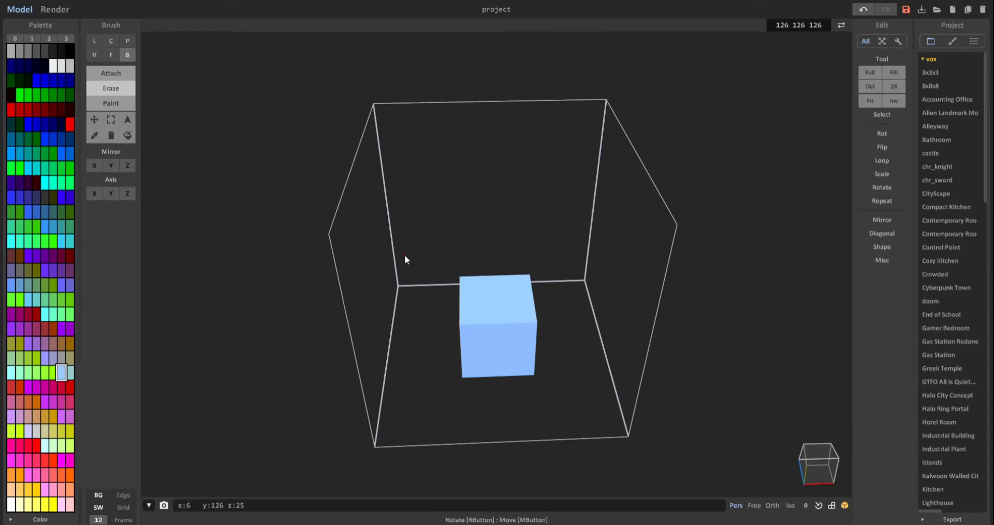
pyautogui.click(106, 54)
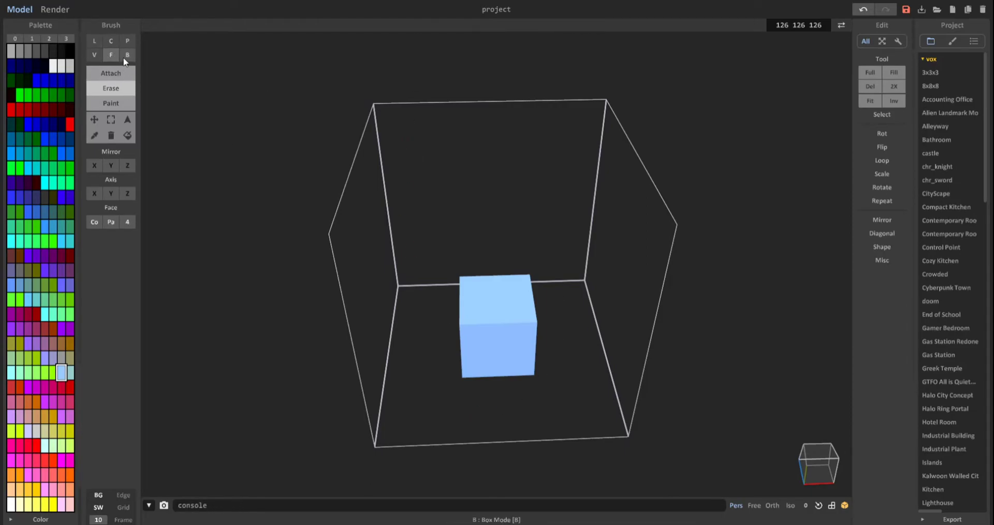
pyautogui.moveTo(445, 275); pyautogui.dragTo(553, 299, button='right')
pyautogui.click(433, 338)
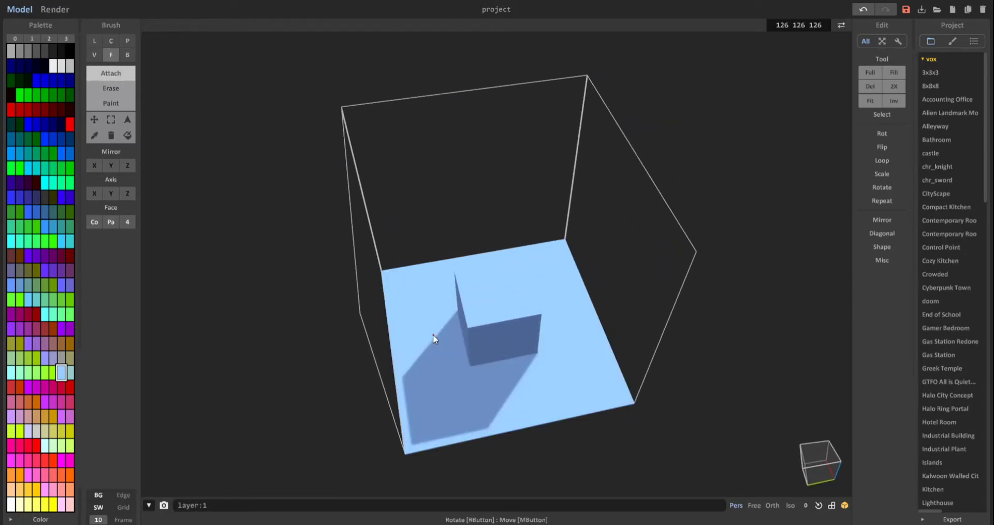
pyautogui.moveTo(432, 335); pyautogui.dragTo(403, 121)
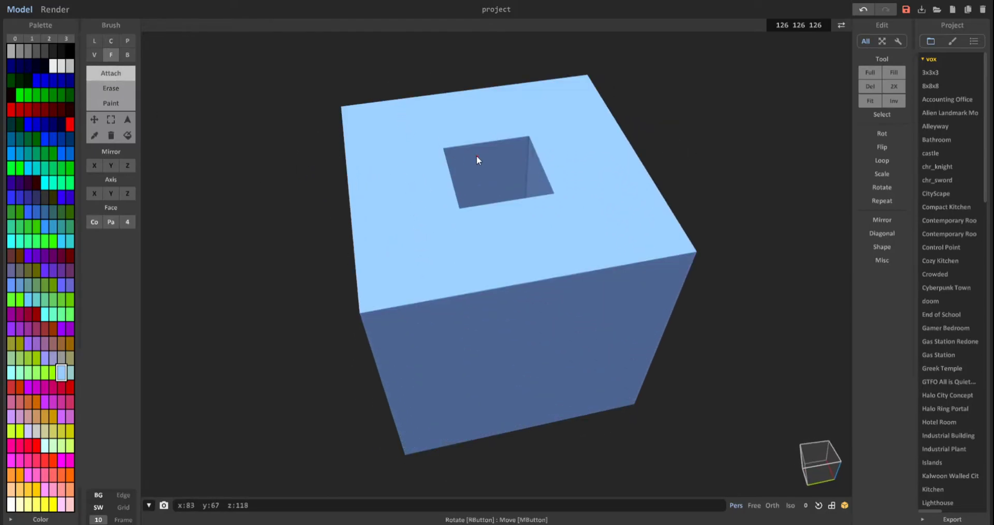
pyautogui.moveTo(477, 159); pyautogui.dragTo(438, 203, button='right')
pyautogui.moveTo(482, 255); pyautogui.dragTo(476, 195)
pyautogui.moveTo(477, 195); pyautogui.dragTo(454, 164, button='right')
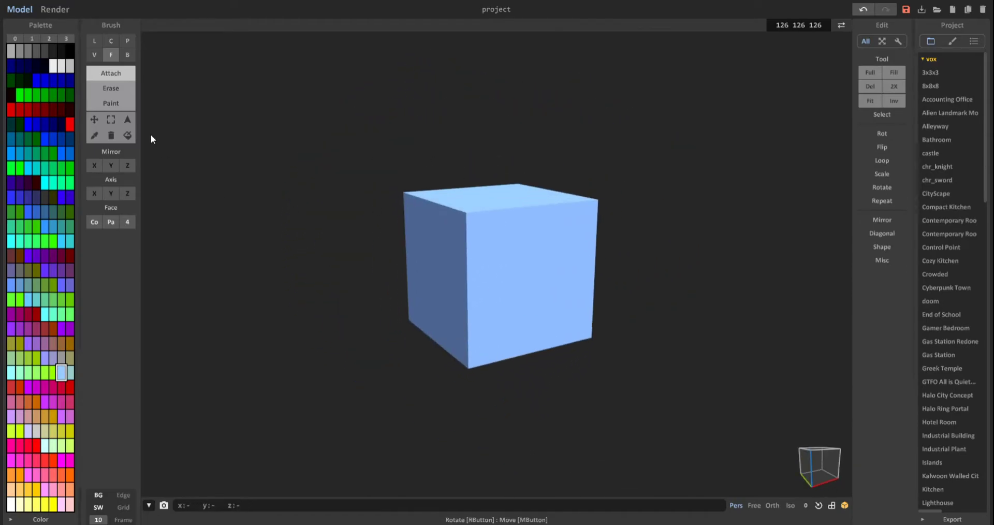
# Preview the cube in the render view and return to modelling
pyautogui.click(54, 9)
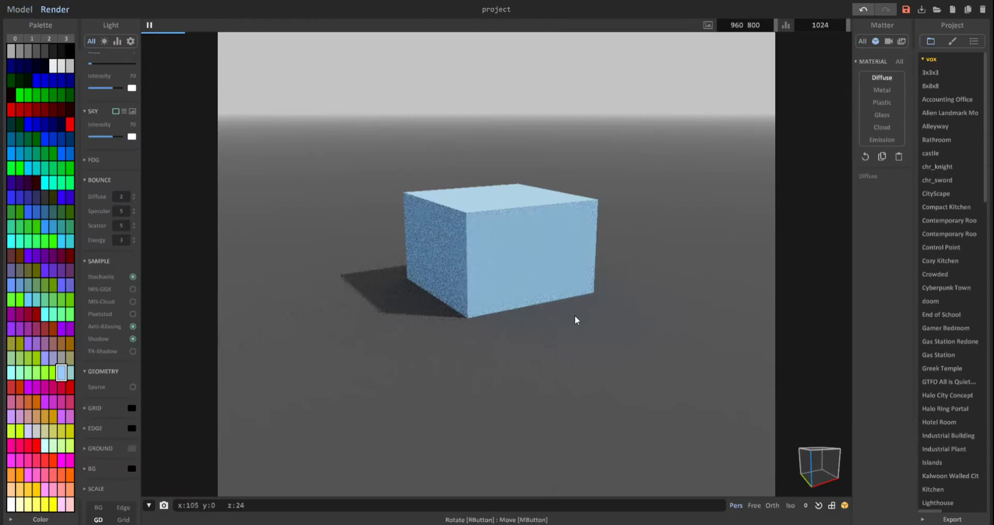
pyautogui.moveTo(562, 310)
pyautogui.mouseDown(button='right')
pyautogui.moveTo(507, 301)
pyautogui.moveTo(548, 304)
pyautogui.mouseUp(button='right')
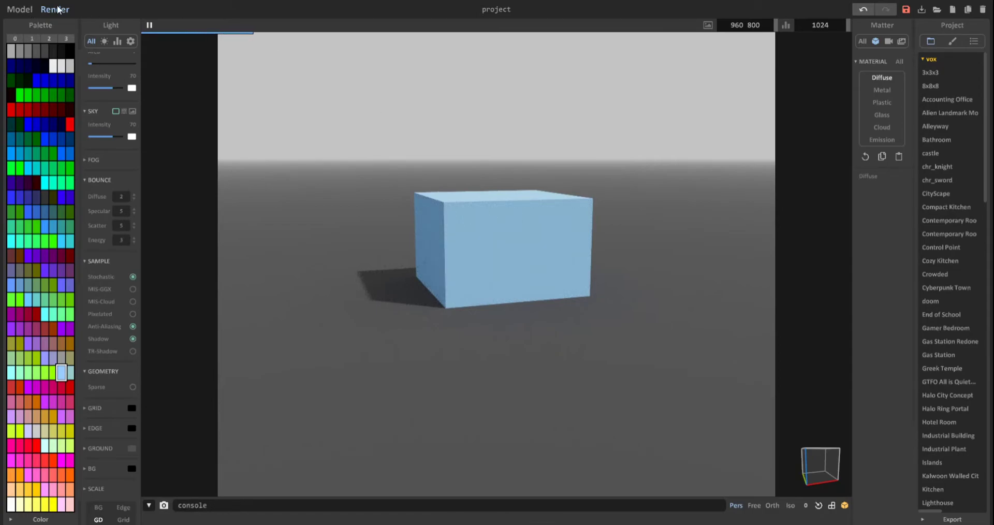
pyautogui.click(15, 11)
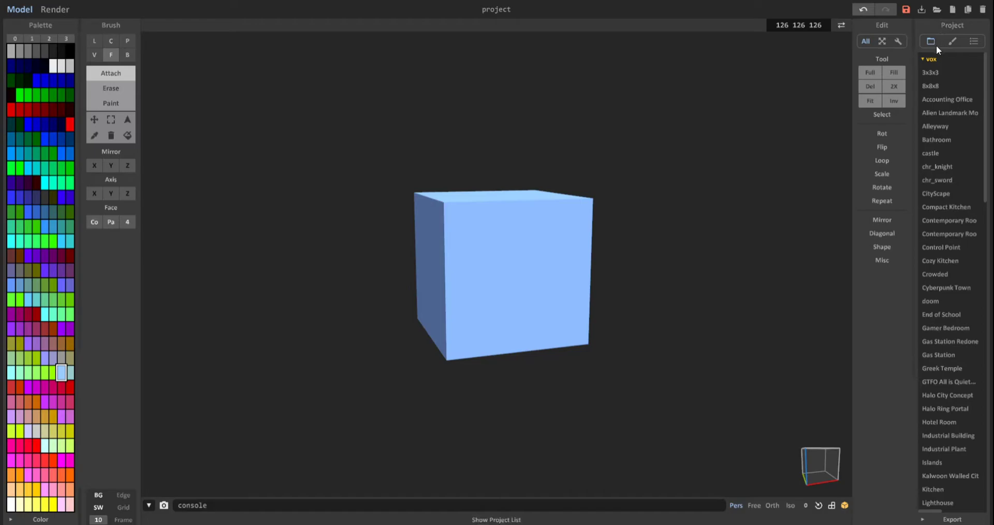
# Open the scene outline at root level and raise the cube along the vertical axis until it rests on the ground grid
pyautogui.click(973, 42)
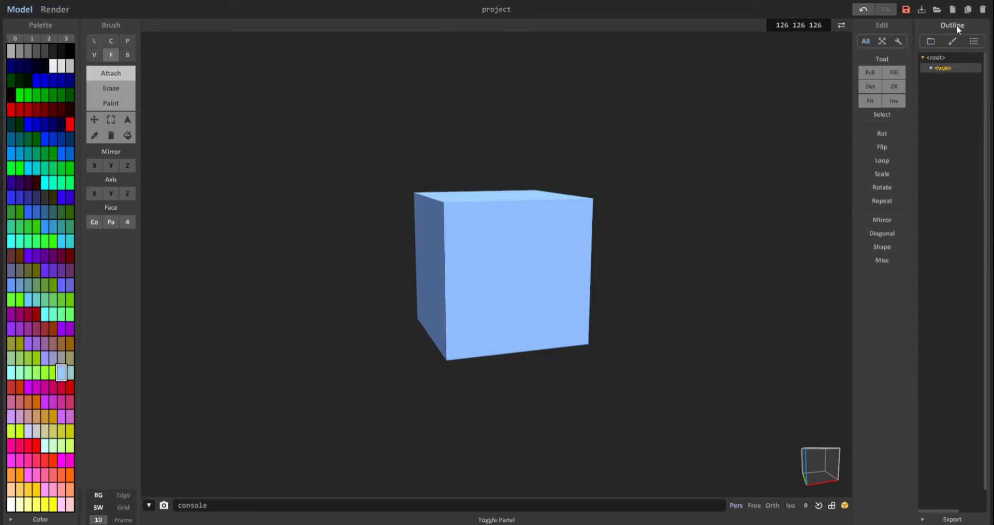
pyautogui.click(933, 57)
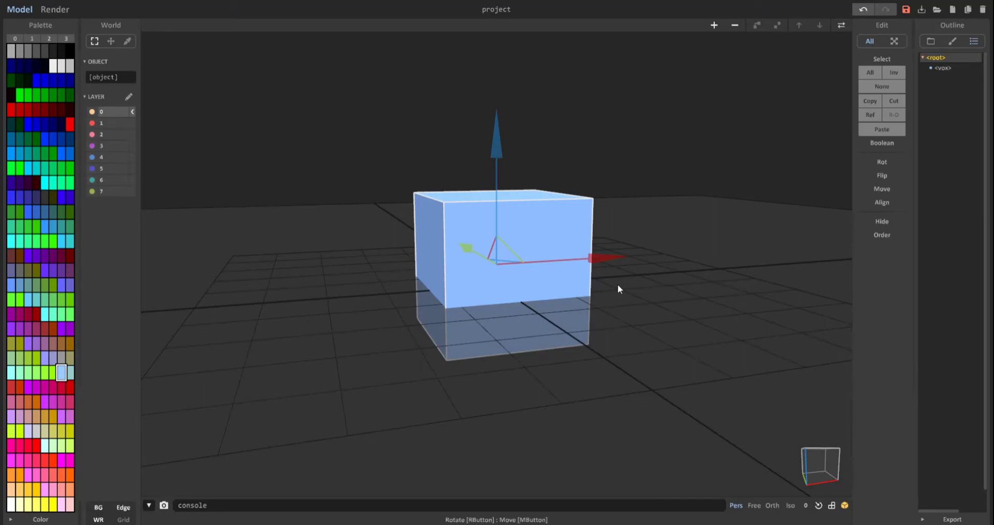
pyautogui.moveTo(626, 267); pyautogui.dragTo(670, 255, button='right')
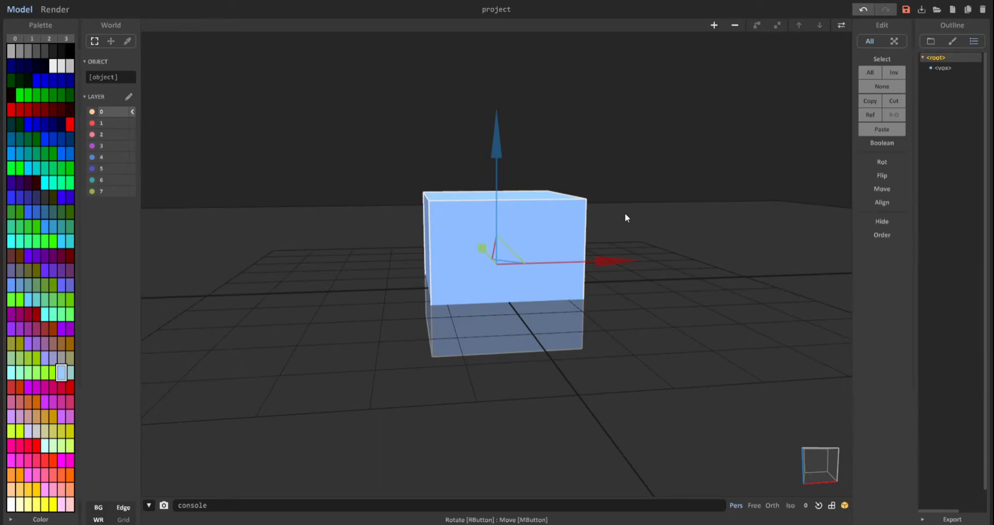
pyautogui.moveTo(635, 213); pyautogui.dragTo(598, 340, button='right')
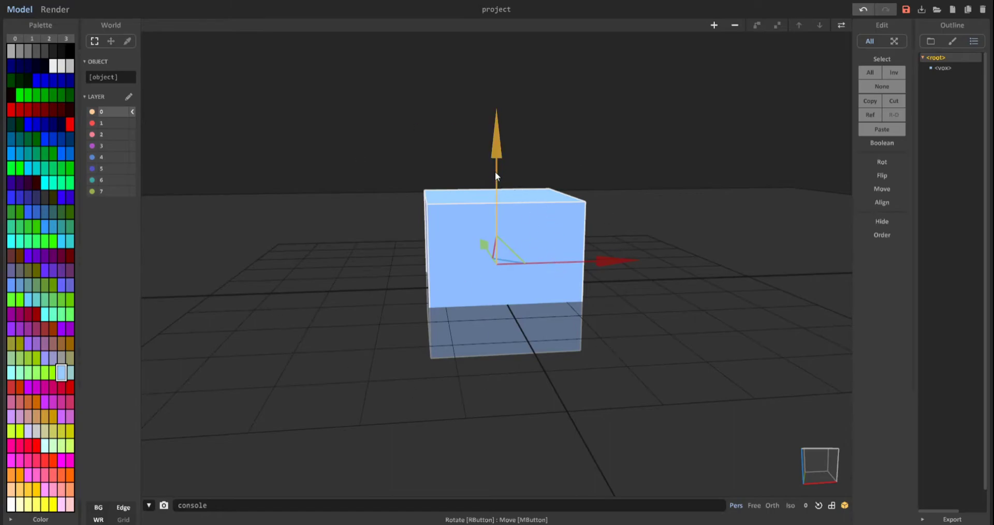
pyautogui.moveTo(631, 205); pyautogui.dragTo(634, 202, button='right')
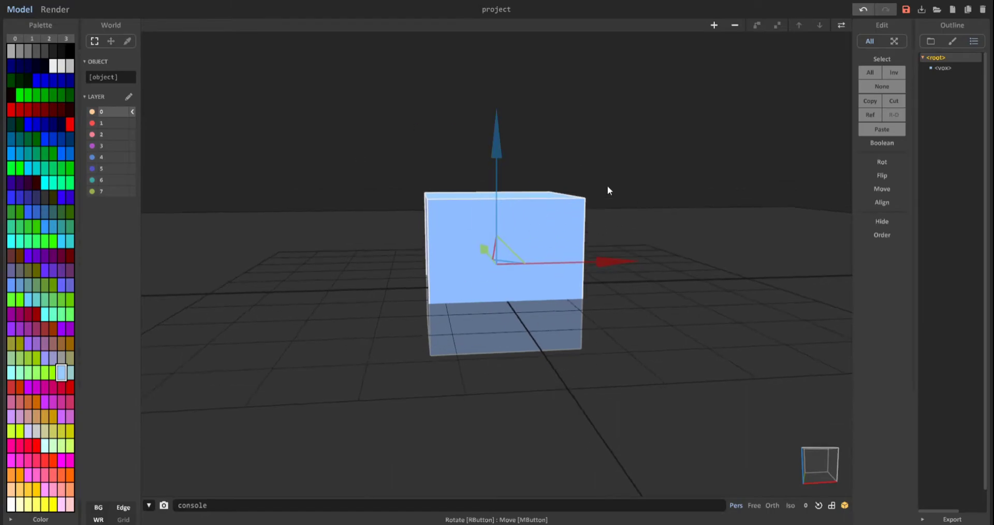
pyautogui.moveTo(550, 138); pyautogui.dragTo(556, 138, button='right')
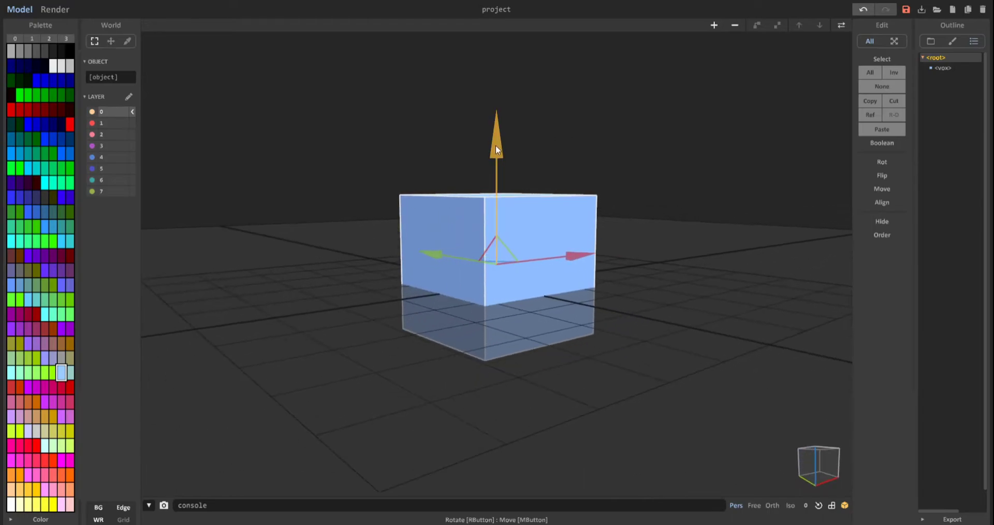
pyautogui.moveTo(495, 151); pyautogui.dragTo(508, 101)
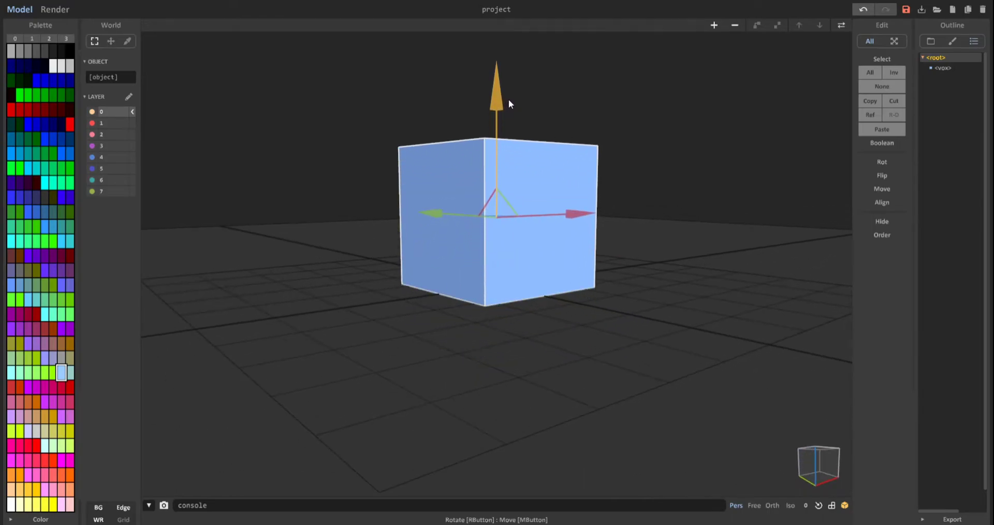
pyautogui.moveTo(593, 187); pyautogui.dragTo(529, 184, button='right')
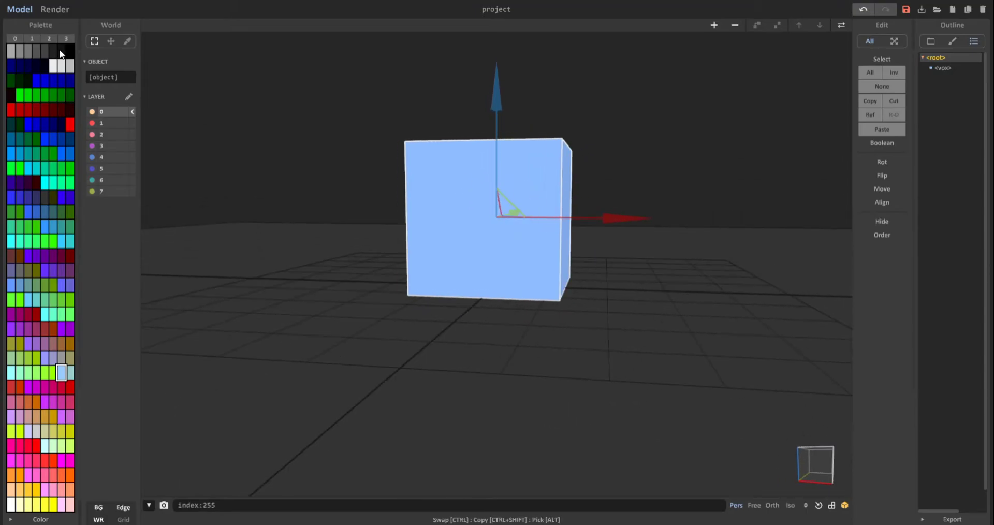
# Check the raised cube against the ground in the render view and return to the world scene
pyautogui.click(55, 9)
pyautogui.moveTo(367, 231); pyautogui.dragTo(449, 233, button='right')
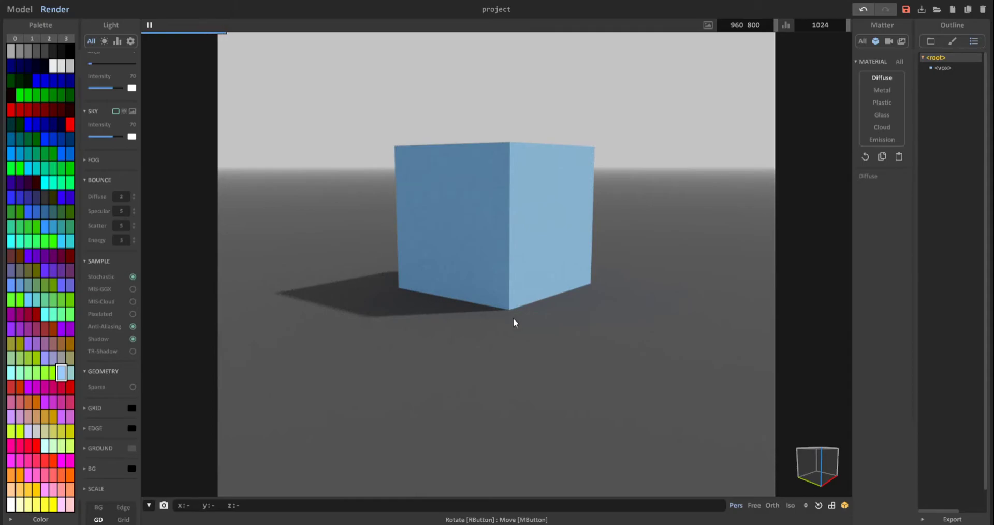
pyautogui.click(19, 10)
# Duplicate the cube three times along the negative X axis to form a row of four cubes
pyautogui.moveTo(529, 191); pyautogui.dragTo(464, 241, button='right')
pyautogui.scroll(-10, 461, 241)
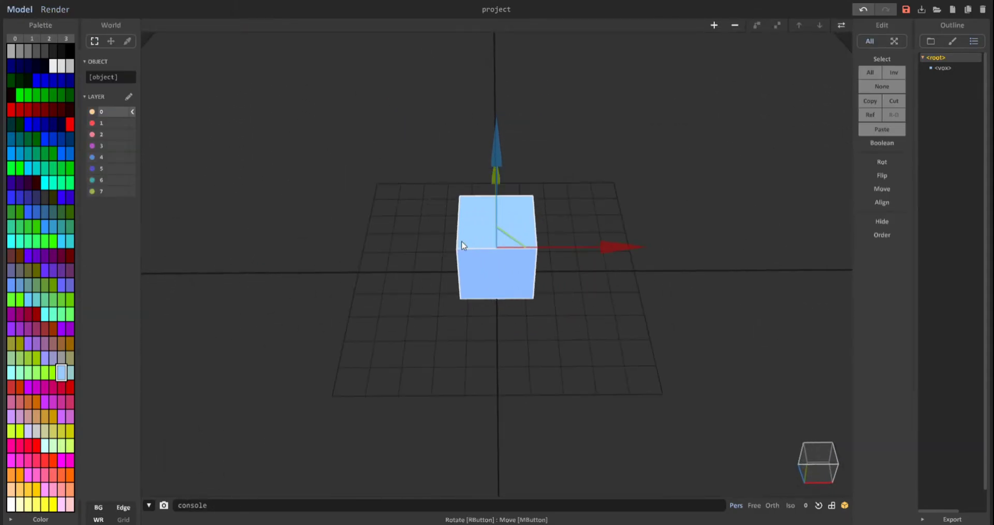
pyautogui.scroll(-2, 456, 243)
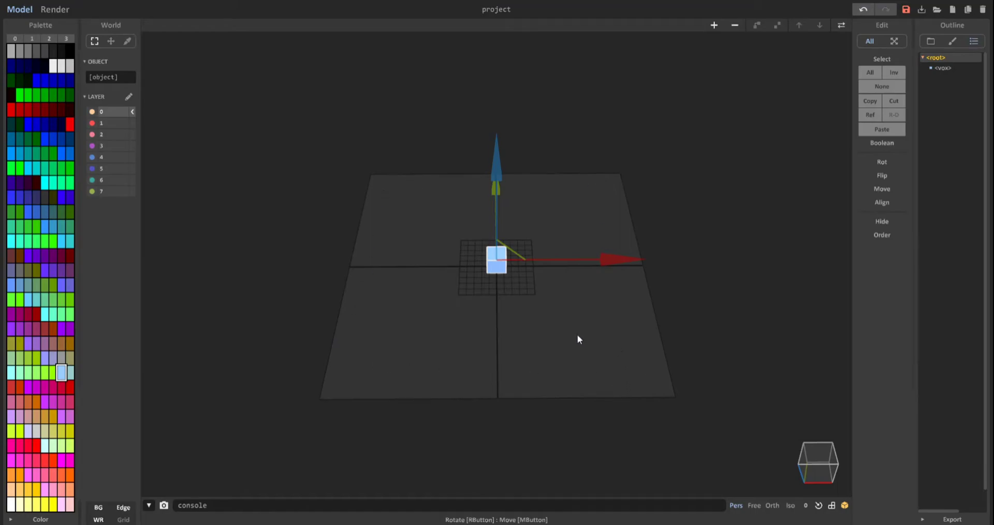
pyautogui.scroll(3, 576, 335)
pyautogui.moveTo(554, 326); pyautogui.dragTo(520, 299, button='right')
pyautogui.scroll(1, 600, 307)
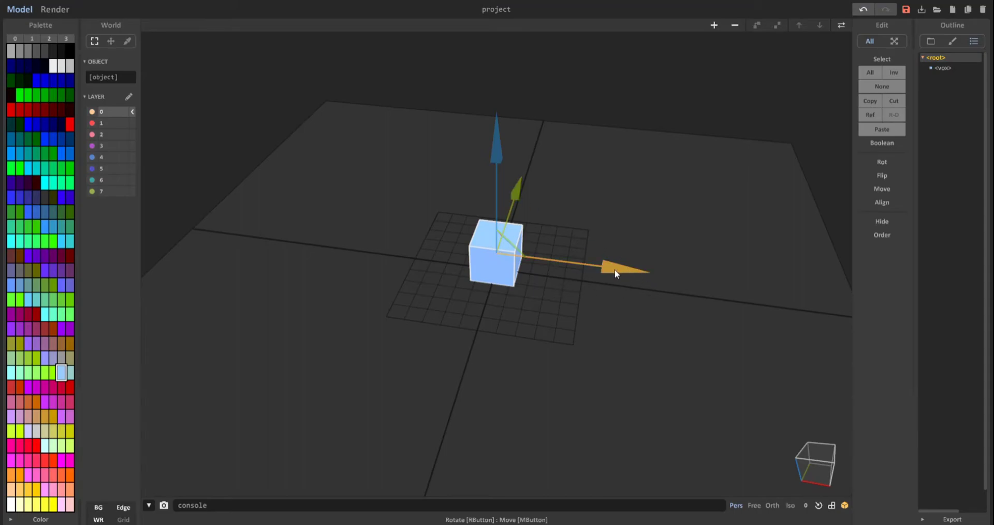
pyautogui.keyDown('alt'); pyautogui.moveTo(616, 269); pyautogui.dragTo(463, 244); pyautogui.keyUp('alt')
pyautogui.moveTo(466, 244); pyautogui.dragTo(543, 279, button='right')
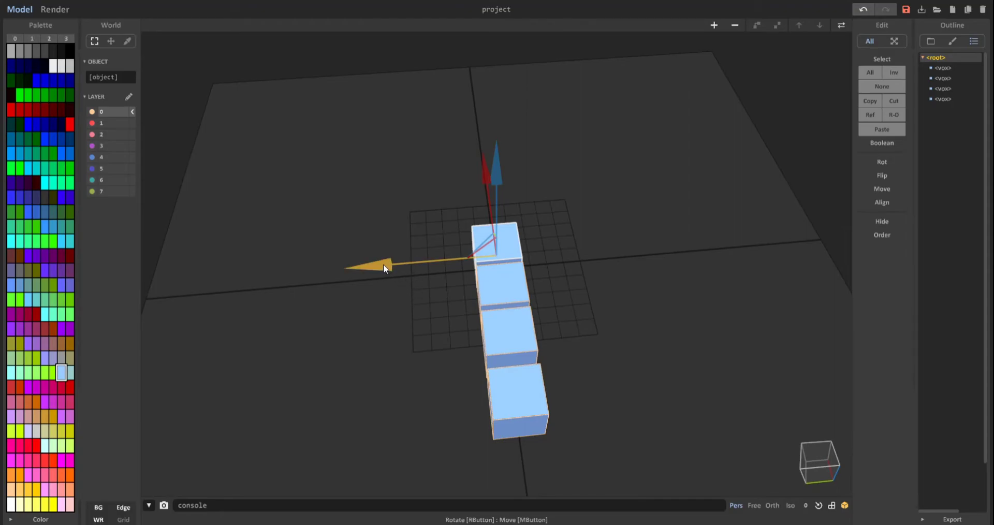
# Duplicate the end cube four times along the negative Y axis, and copy the last one twice along the positive X axis
pyautogui.moveTo(388, 266); pyautogui.dragTo(548, 256)
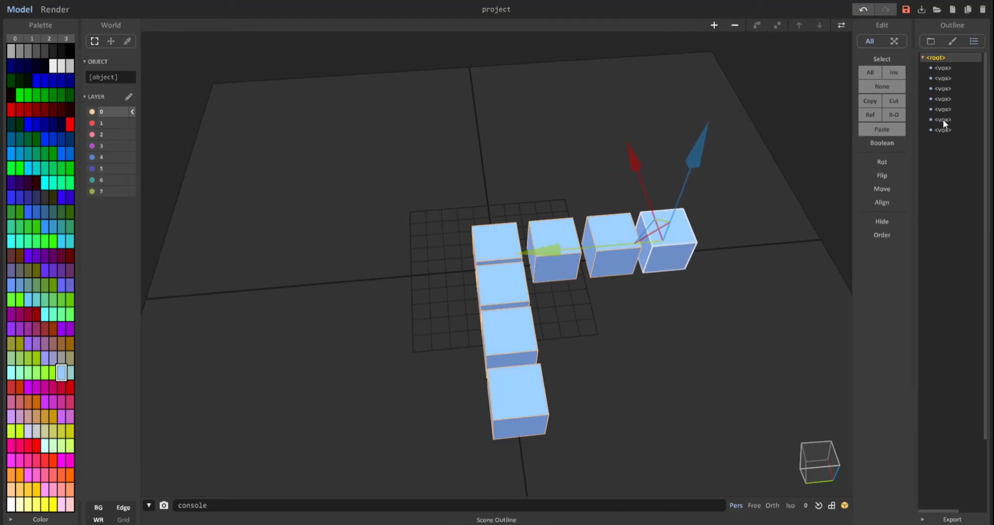
pyautogui.moveTo(570, 253); pyautogui.dragTo(613, 241)
pyautogui.moveTo(681, 150); pyautogui.dragTo(663, 105)
pyautogui.moveTo(699, 189); pyautogui.dragTo(567, 223, button='right')
# Place copies of the cube at all four corners of the world area and at the midpoints of its two X-side edges
pyautogui.moveTo(654, 296); pyautogui.dragTo(781, 293)
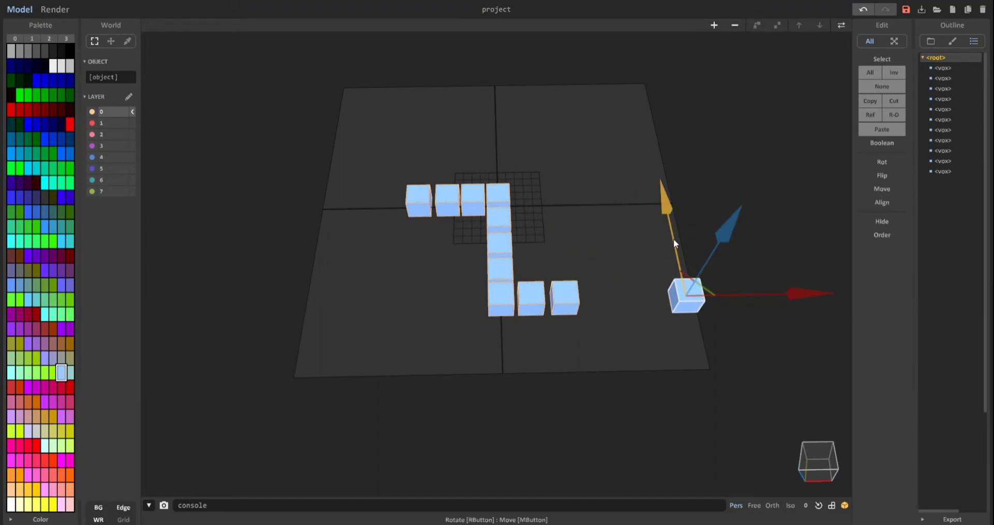
pyautogui.moveTo(663, 206); pyautogui.dragTo(648, 47)
pyautogui.moveTo(752, 82); pyautogui.dragTo(465, 83)
pyautogui.moveTo(363, 50); pyautogui.dragTo(311, 334)
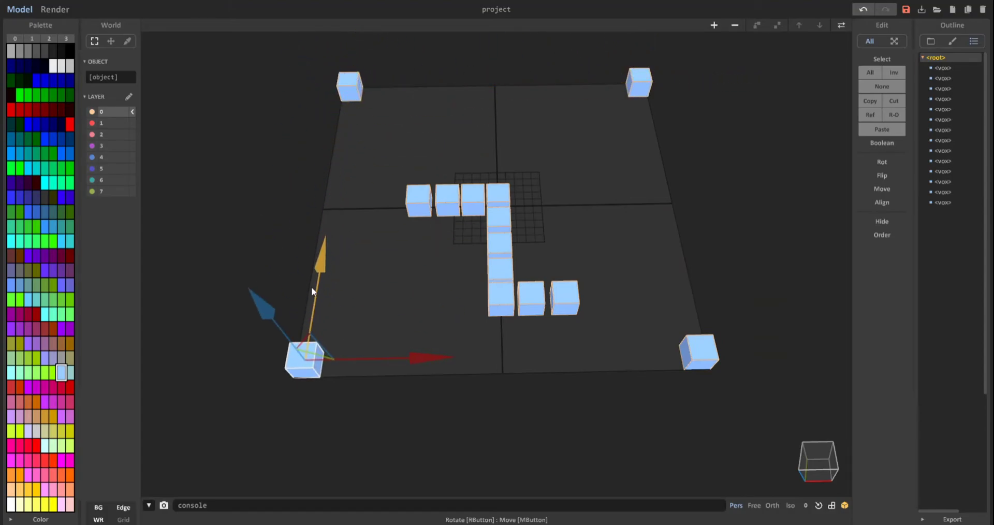
pyautogui.moveTo(312, 287); pyautogui.dragTo(339, 154)
pyautogui.moveTo(448, 205); pyautogui.dragTo(794, 203)
pyautogui.moveTo(399, 268); pyautogui.dragTo(473, 237, button='right')
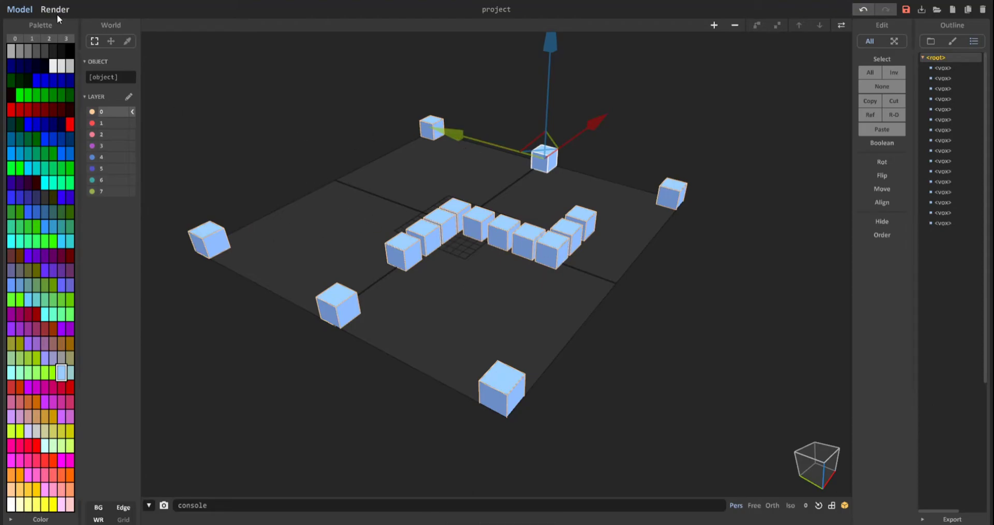
# Render the scene and enable the Sparse geometry option in the sample settings
pyautogui.press('Tab')
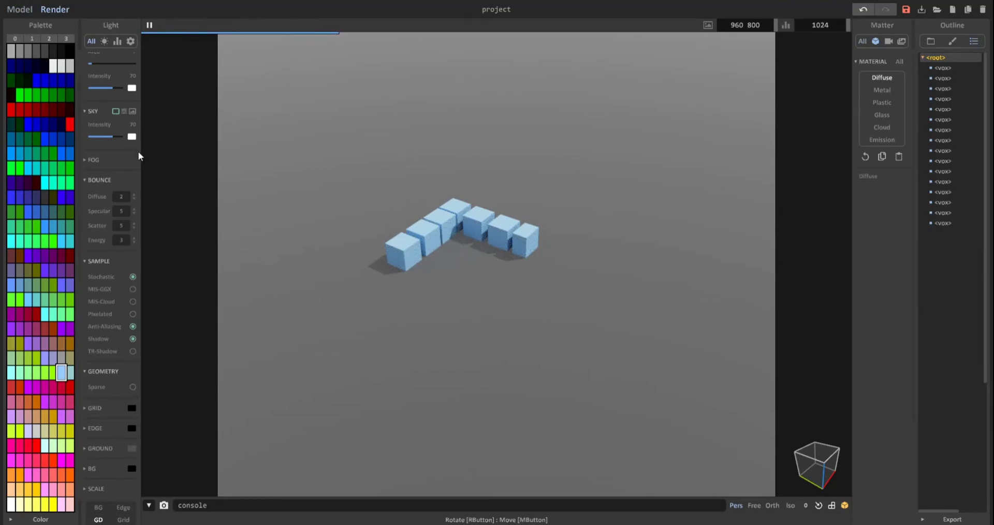
pyautogui.click(23, 13)
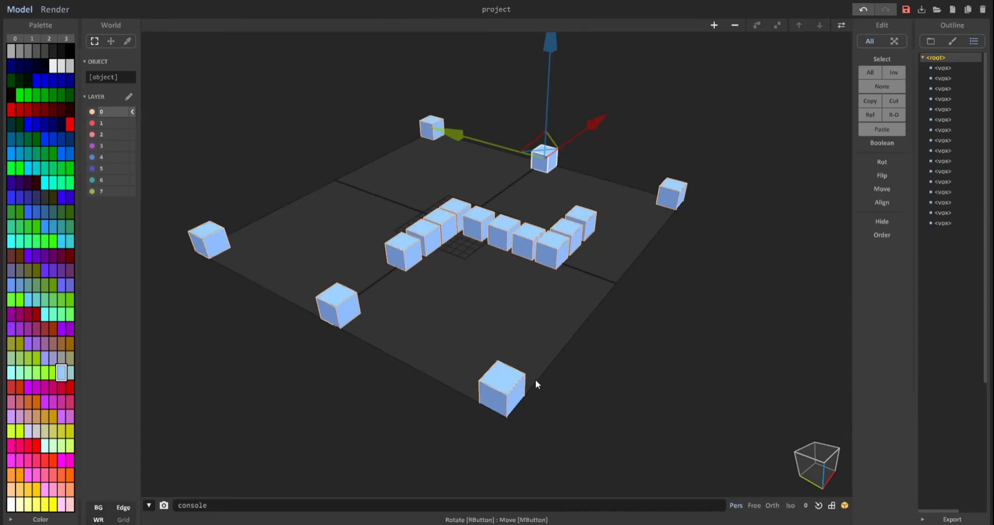
pyautogui.click(55, 10)
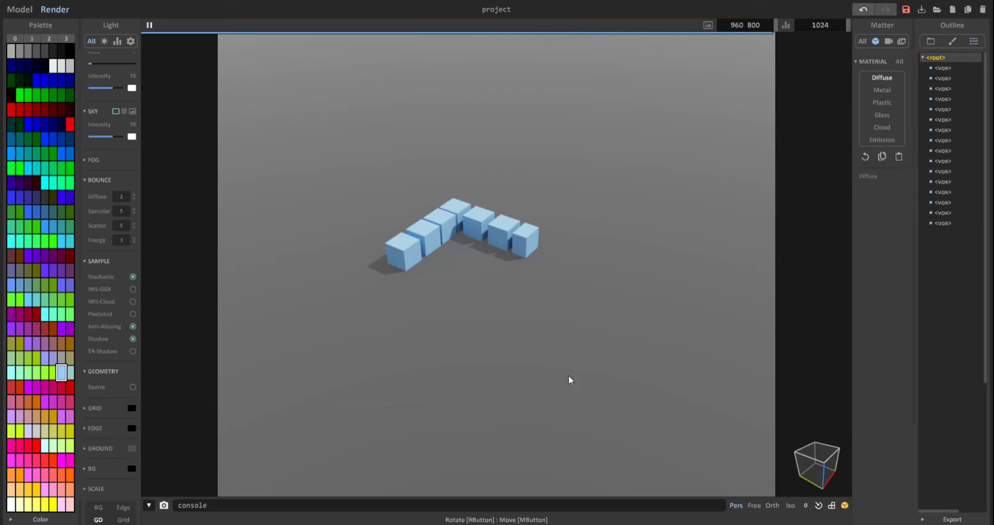
pyautogui.click(117, 43)
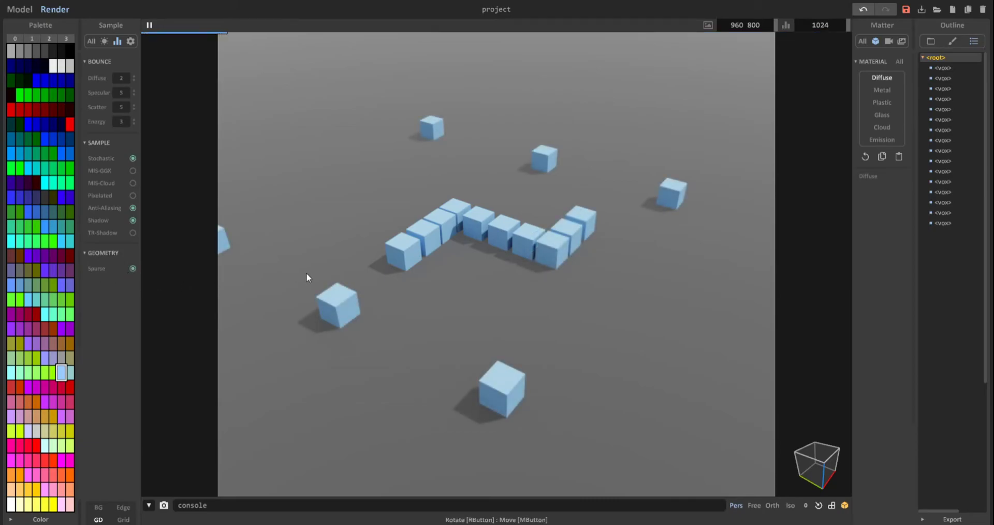
pyautogui.moveTo(308, 272); pyautogui.dragTo(318, 223, button='right')
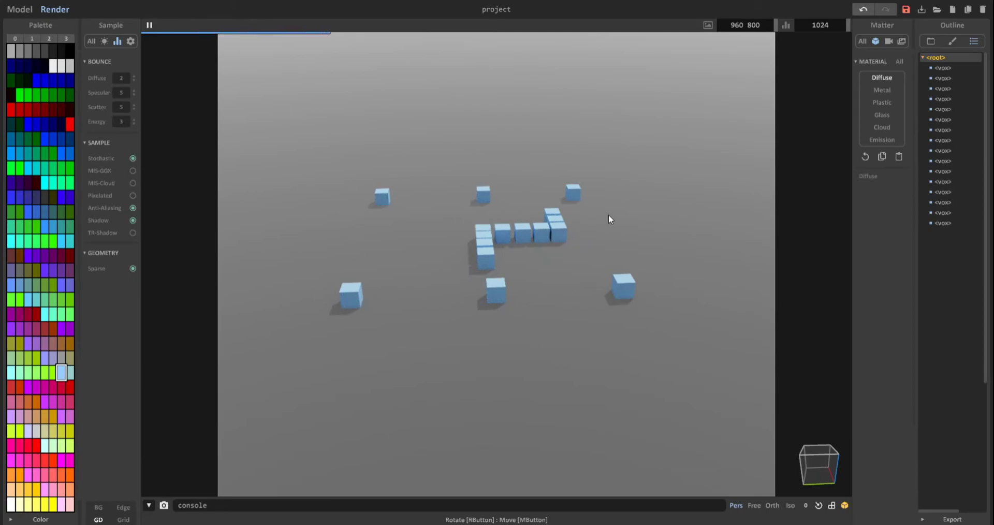
# Return to the world scene and examine the cube layout from different angles and distances
pyautogui.click(19, 10)
pyautogui.moveTo(538, 213); pyautogui.dragTo(446, 222, button='right')
pyautogui.moveTo(484, 262); pyautogui.dragTo(402, 270, button='middle')
pyautogui.scroll(3, 402, 270)
pyautogui.moveTo(374, 236); pyautogui.dragTo(463, 234, button='middle')
pyautogui.scroll(-3, 464, 234)
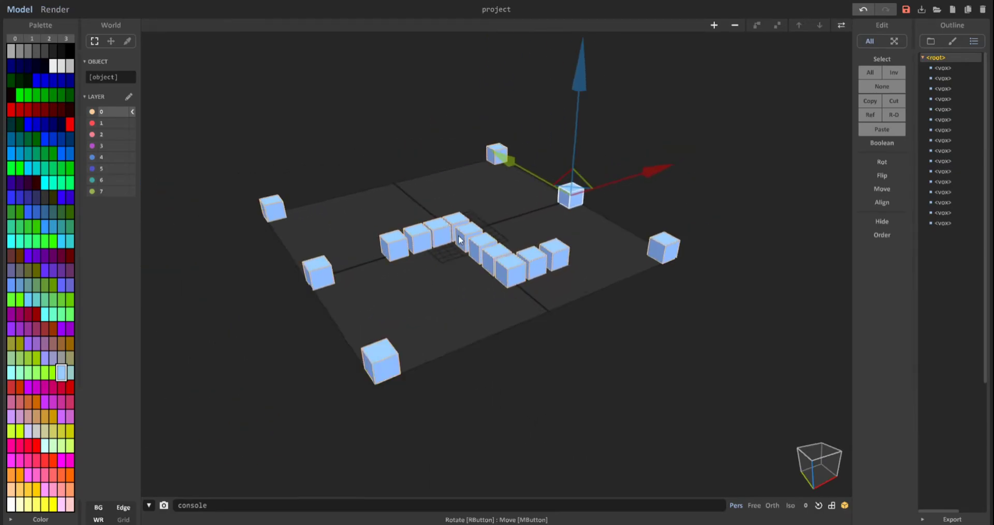
# Open the first cube in the outline for voxel editing and erase a tall notch and a small recess from it with the Box brush
pyautogui.moveTo(528, 266); pyautogui.dragTo(456, 226, button='right')
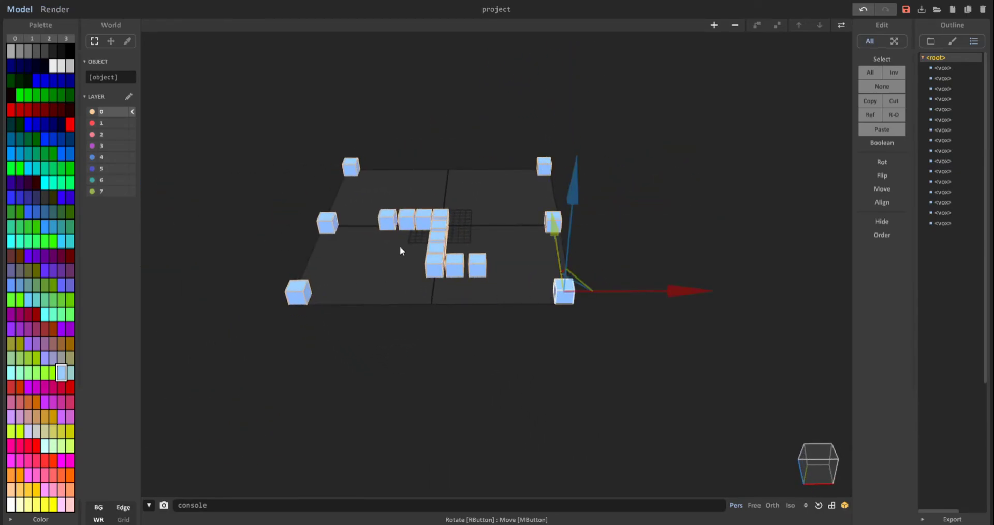
pyautogui.click(942, 67)
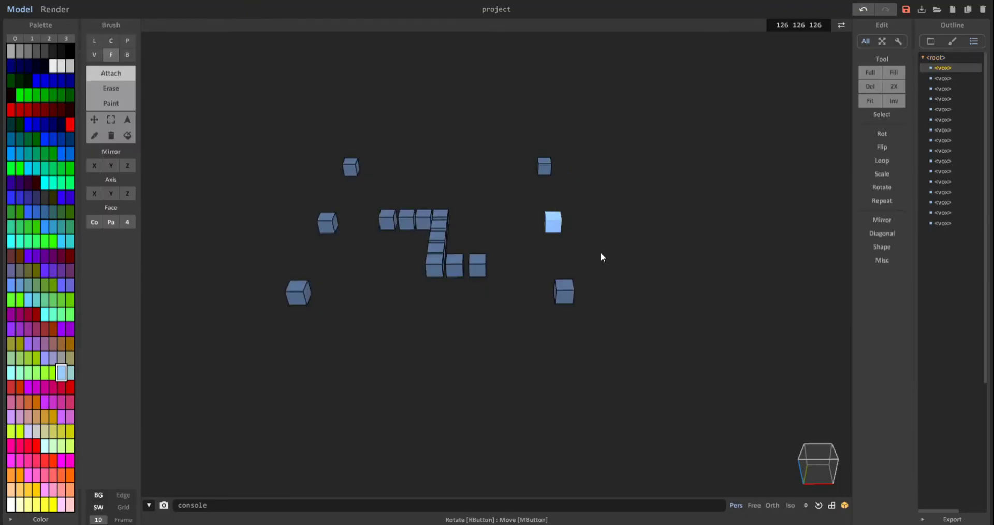
pyautogui.moveTo(600, 252); pyautogui.dragTo(491, 249, button='right')
pyautogui.scroll(3, 492, 248)
pyautogui.moveTo(551, 266); pyautogui.dragTo(502, 266, button='middle')
pyautogui.scroll(2, 502, 266)
pyautogui.click(123, 88)
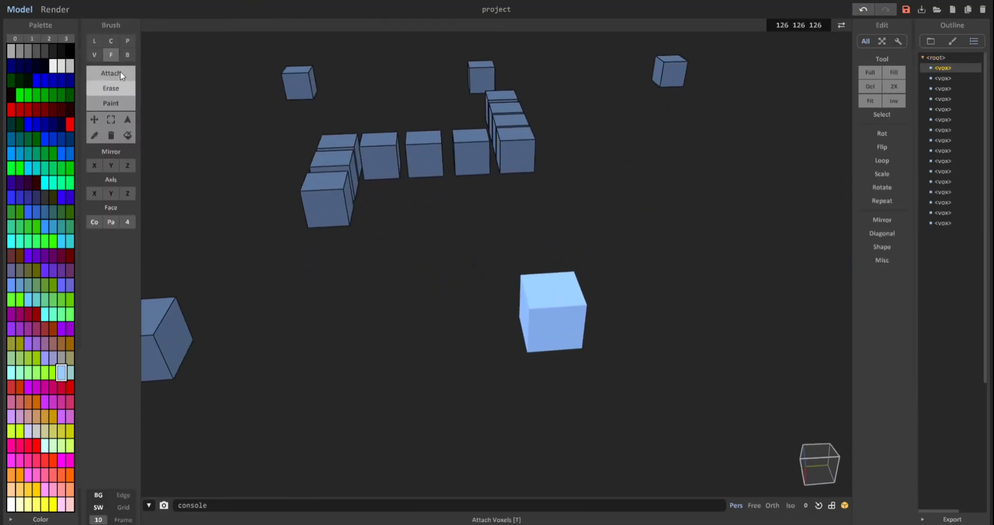
pyautogui.click(127, 54)
pyautogui.moveTo(551, 295); pyautogui.dragTo(408, 233, button='middle')
pyautogui.scroll(2, 408, 232)
pyautogui.moveTo(392, 223)
pyautogui.mouseDown()
pyautogui.moveTo(413, 246)
pyautogui.moveTo(422, 294)
pyautogui.mouseUp()
pyautogui.moveTo(474, 324); pyautogui.dragTo(437, 259, button='right')
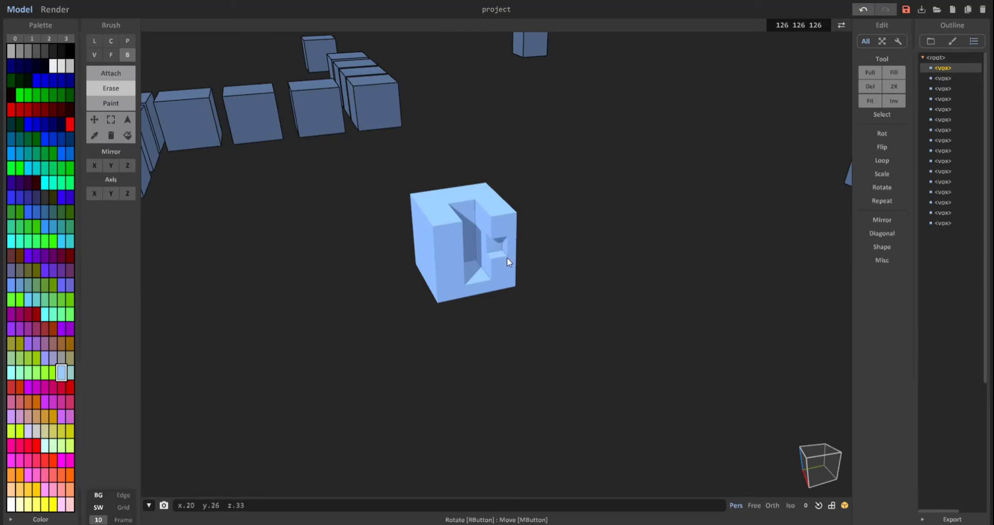
# Render the scene and examine the notched shape of every cube from several angles
pyautogui.scroll(-5, 397, 221)
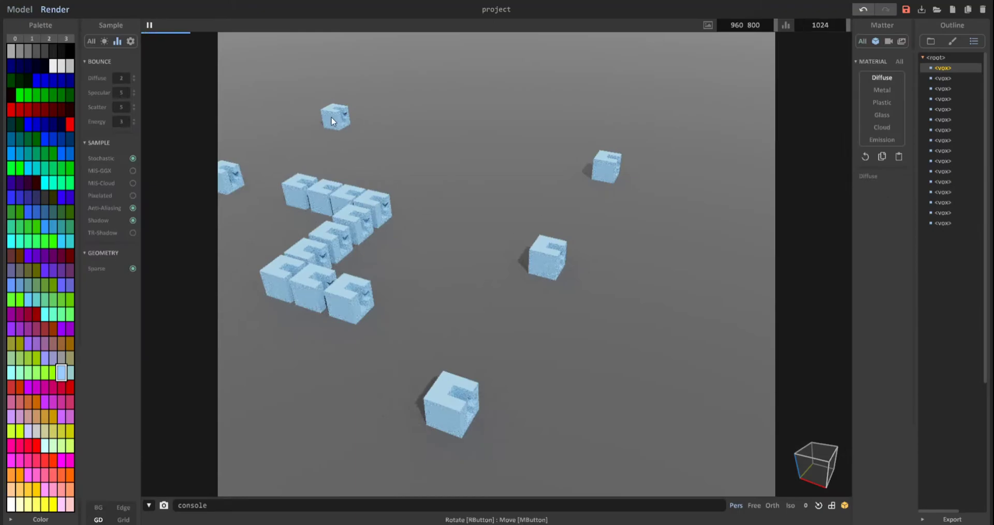
pyautogui.moveTo(331, 219); pyautogui.dragTo(443, 223, button='middle')
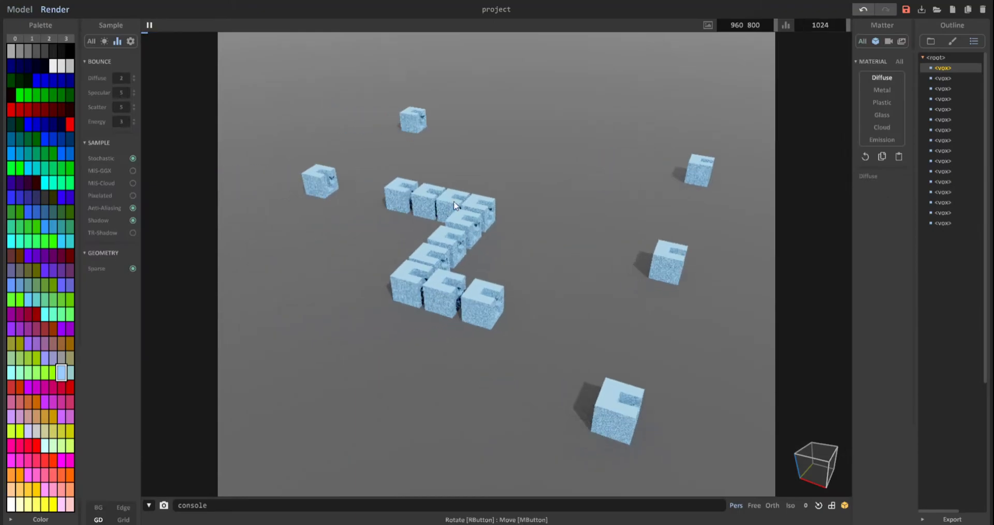
pyautogui.moveTo(443, 226)
pyautogui.mouseDown(button='right')
pyautogui.moveTo(318, 231)
pyautogui.moveTo(452, 212)
pyautogui.moveTo(530, 231)
pyautogui.moveTo(433, 228)
pyautogui.mouseUp(button='right')
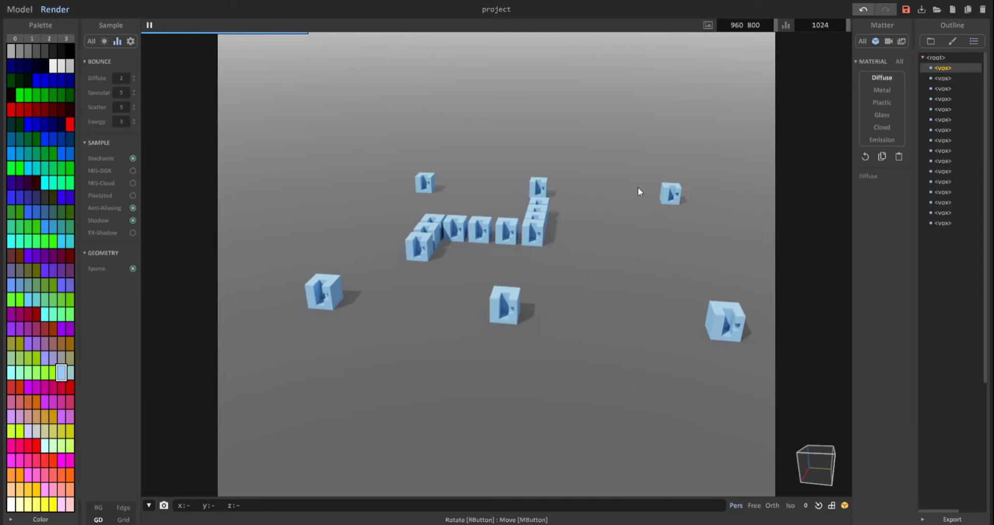
pyautogui.moveTo(414, 245)
pyautogui.mouseDown(button='right')
pyautogui.moveTo(421, 263)
pyautogui.moveTo(456, 267)
pyautogui.mouseUp(button='right')
# Return to model editing and examine the notched cube and its copies from near and far
pyautogui.click(28, 9)
pyautogui.moveTo(491, 159); pyautogui.dragTo(535, 203, button='right')
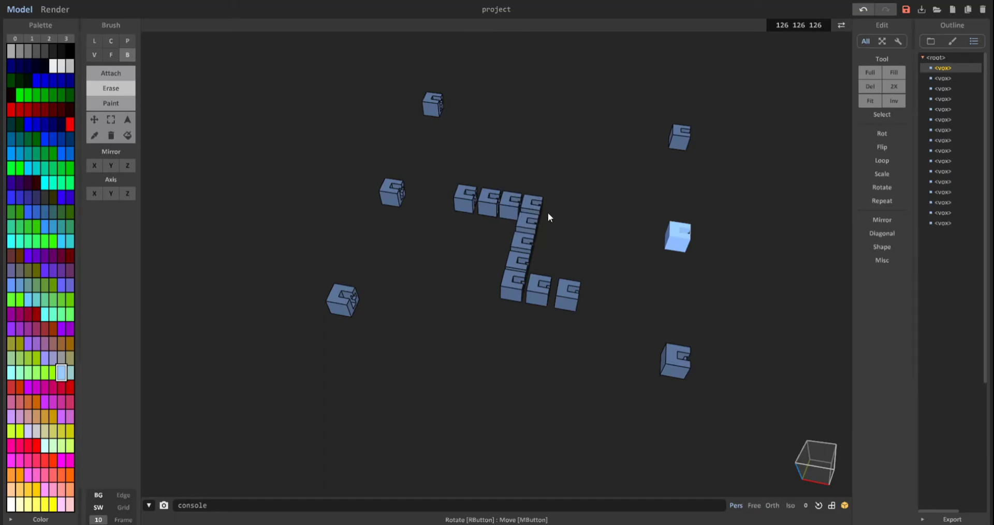
pyautogui.scroll(5, 514, 210)
pyautogui.moveTo(514, 210); pyautogui.dragTo(511, 286, button='middle')
pyautogui.scroll(3, 510, 287)
pyautogui.moveTo(466, 264); pyautogui.dragTo(362, 217, button='right')
pyautogui.moveTo(362, 218); pyautogui.dragTo(471, 293, button='middle')
pyautogui.scroll(-3, 486, 248)
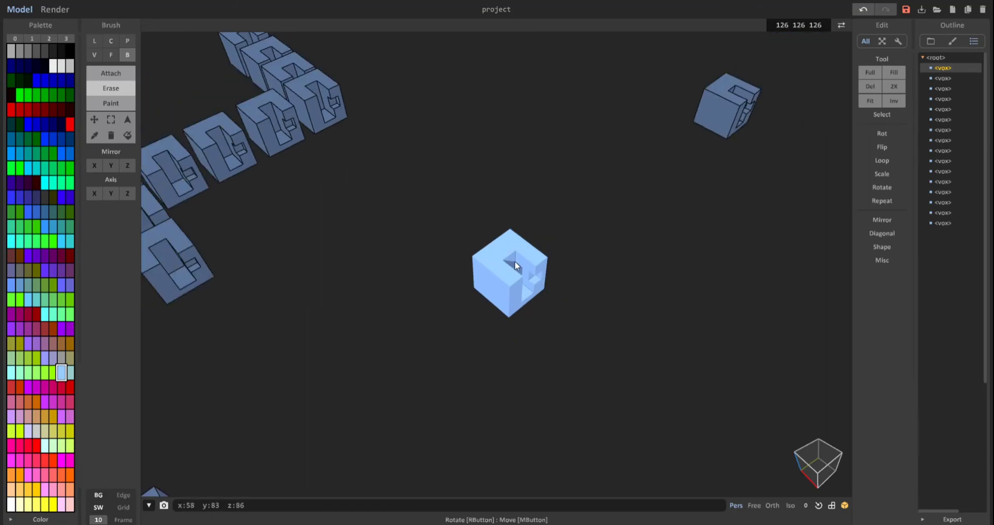
pyautogui.scroll(3, 498, 262)
pyautogui.scroll(3, 500, 236)
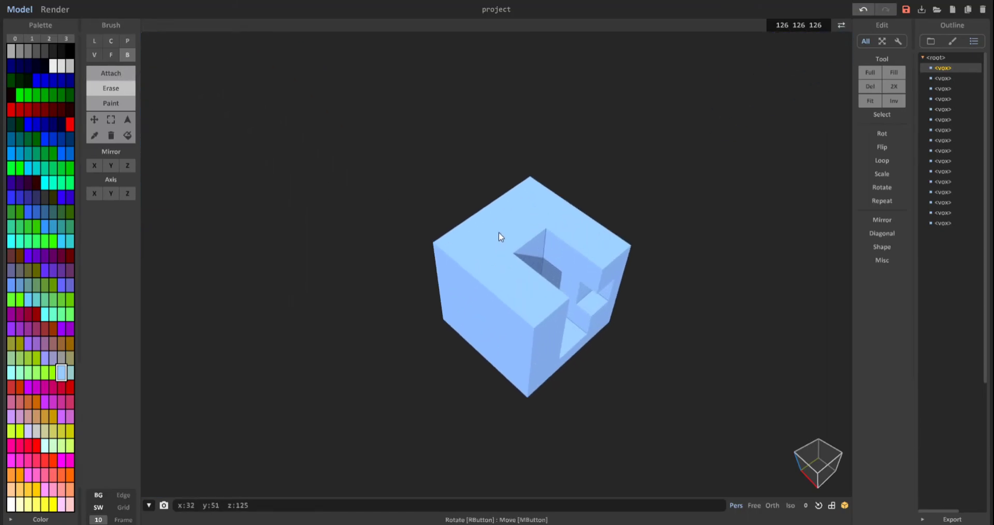
pyautogui.scroll(-5, 389, 178)
pyautogui.scroll(-3, 344, 204)
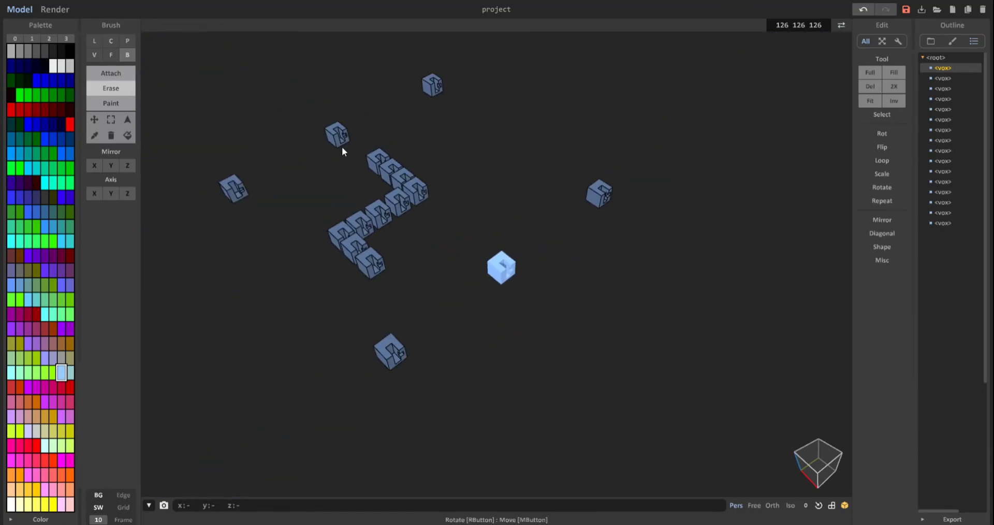
pyautogui.moveTo(343, 150); pyautogui.dragTo(365, 176, button='middle')
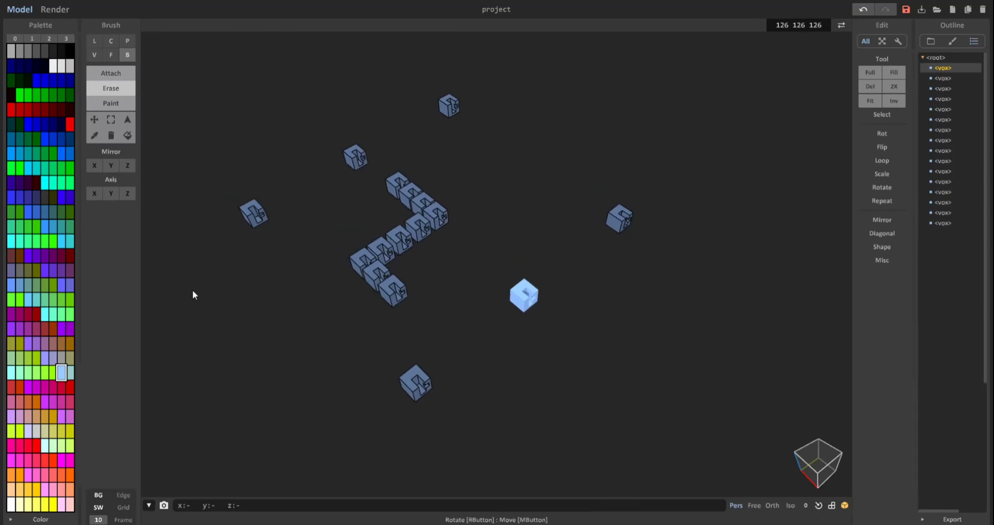
# Fill the notch and the small recess to restore the full cube, using the Face brush in Attach mode
pyautogui.moveTo(621, 232); pyautogui.dragTo(540, 228, button='right')
pyautogui.scroll(6, 541, 228)
pyautogui.moveTo(518, 284); pyautogui.dragTo(527, 199, button='middle')
pyautogui.moveTo(243, 84); pyautogui.dragTo(243, 125, button='middle')
pyautogui.click(112, 74)
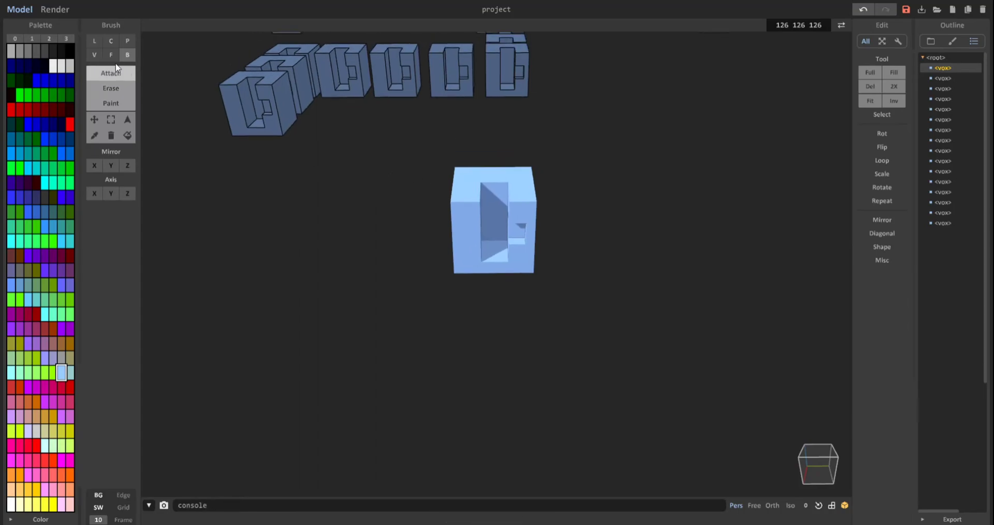
pyautogui.click(111, 55)
pyautogui.scroll(4, 467, 206)
pyautogui.moveTo(495, 233); pyautogui.dragTo(487, 136)
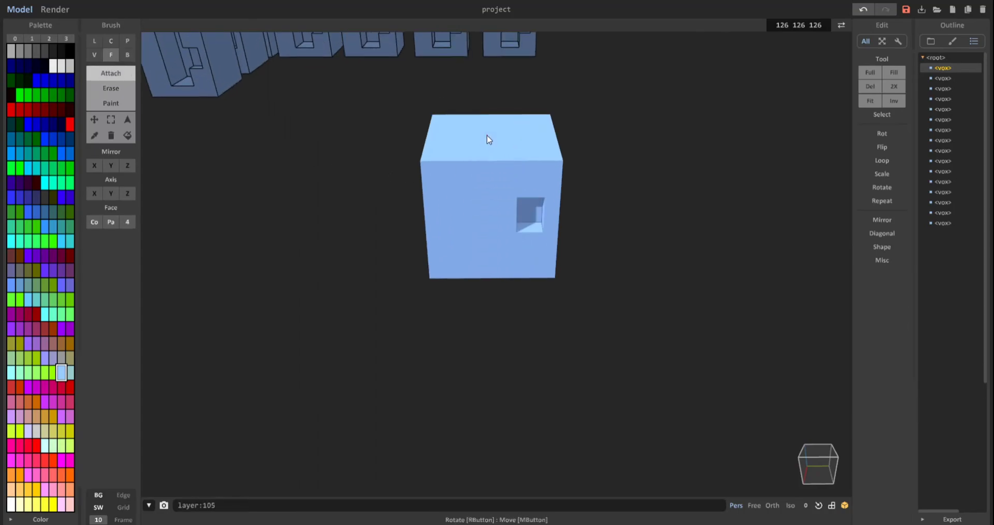
pyautogui.click(527, 217)
# Copy all voxels of the restored cube and return to the world scene
pyautogui.moveTo(493, 142); pyautogui.dragTo(474, 227, button='right')
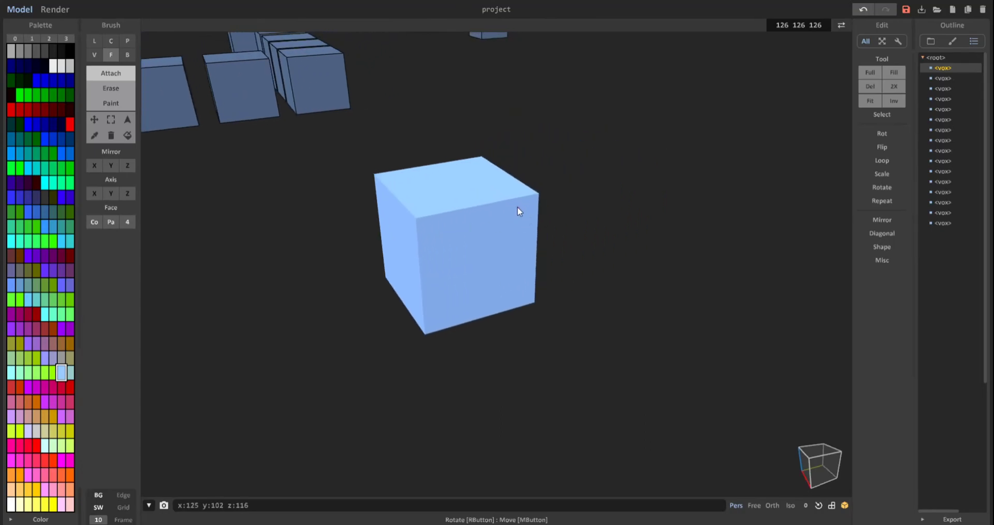
pyautogui.hotkey('ctrl', 'a')
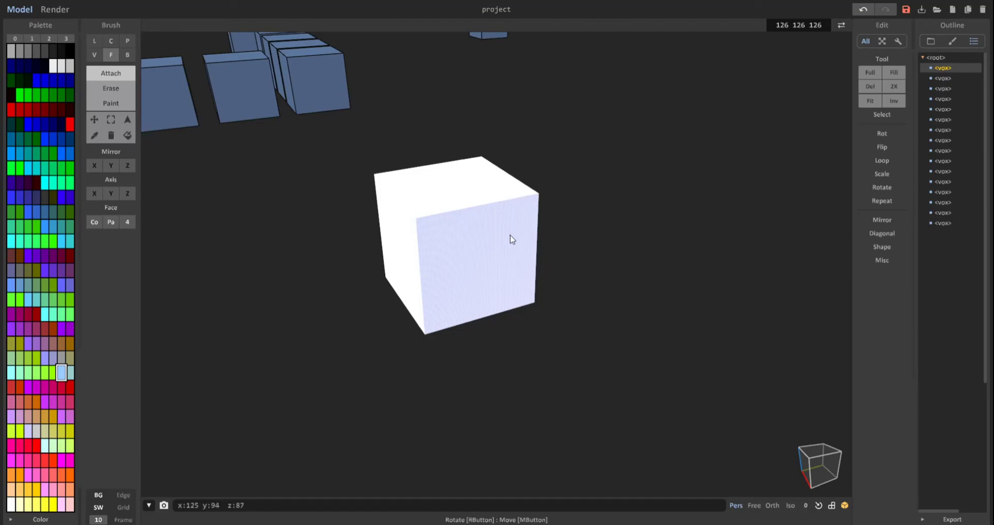
pyautogui.click(940, 57)
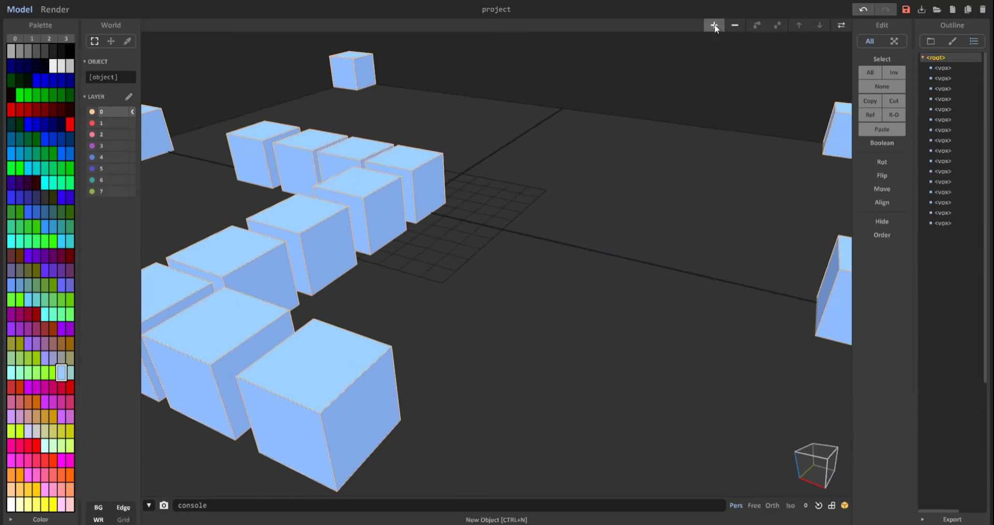
# Create a new empty object and move it along the positive X axis, clear of the central cubes
pyautogui.click(714, 26)
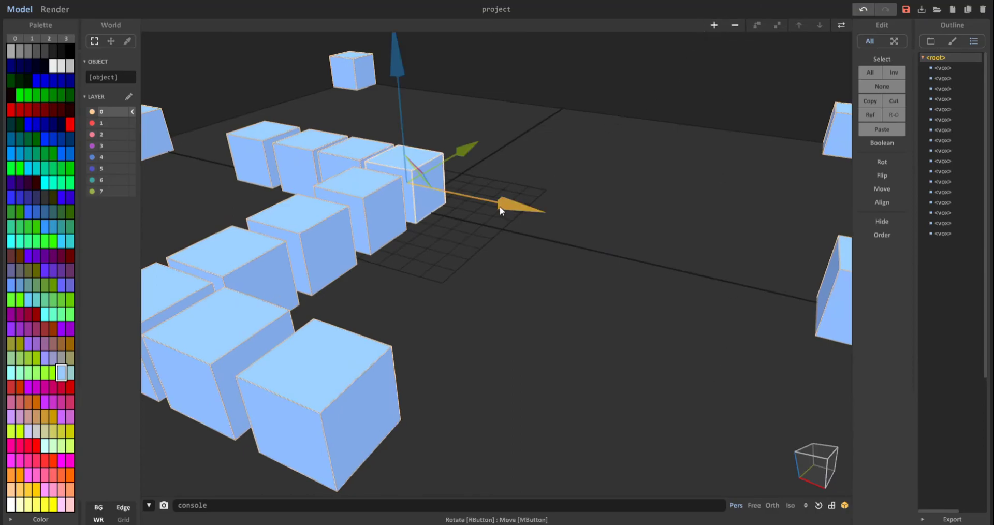
pyautogui.moveTo(529, 182); pyautogui.dragTo(573, 228, button='right')
pyautogui.scroll(-2, 573, 228)
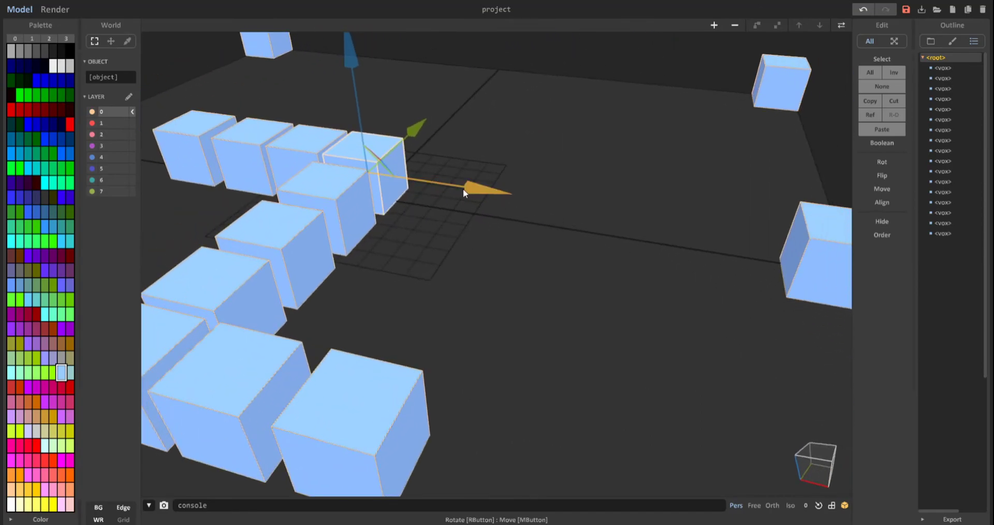
pyautogui.moveTo(463, 188); pyautogui.dragTo(616, 209)
pyautogui.scroll(5, 544, 270)
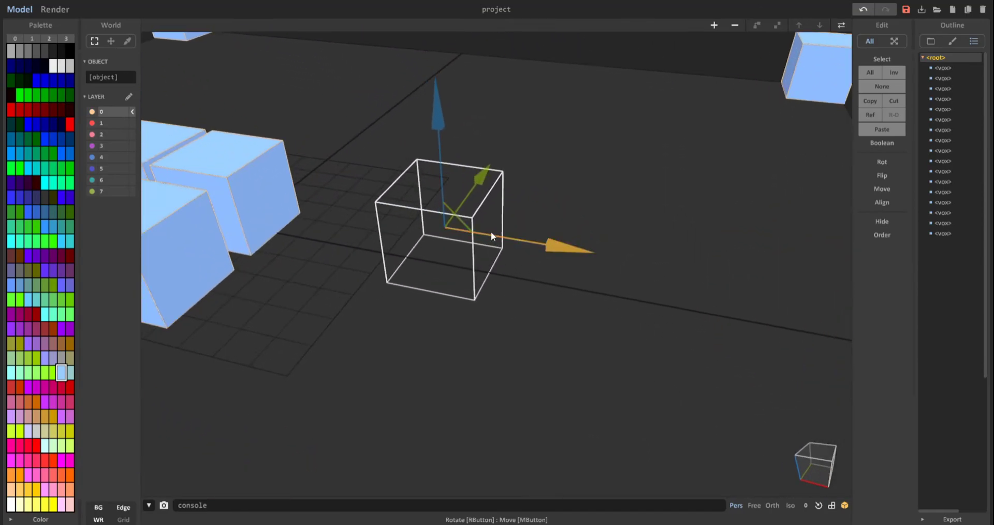
# Open the new object for editing, paste the copied cube voxels into it, and clear the selection
pyautogui.doubleClick(952, 66)
pyautogui.scroll(4, 471, 200)
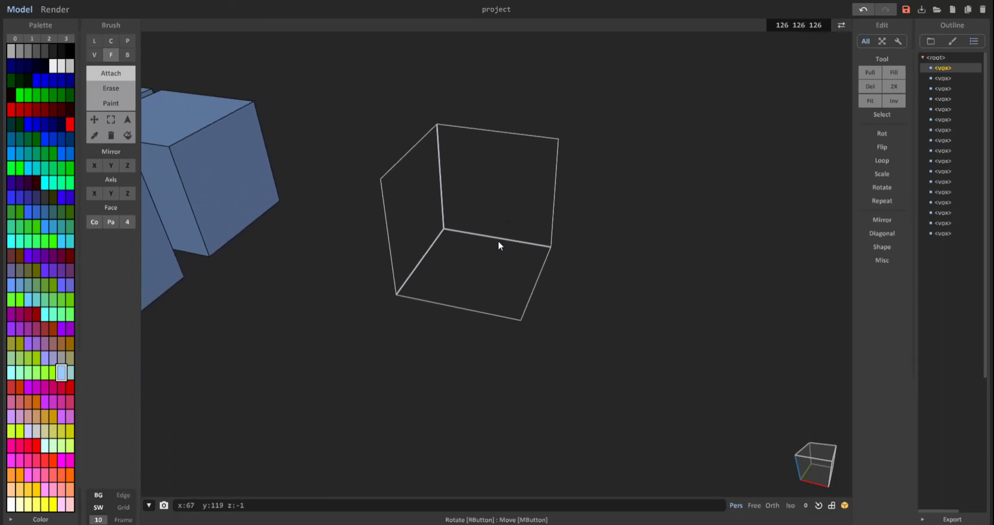
pyautogui.click(499, 244)
pyautogui.scroll(2, 506, 276)
pyautogui.moveTo(504, 273); pyautogui.dragTo(501, 257, button='right')
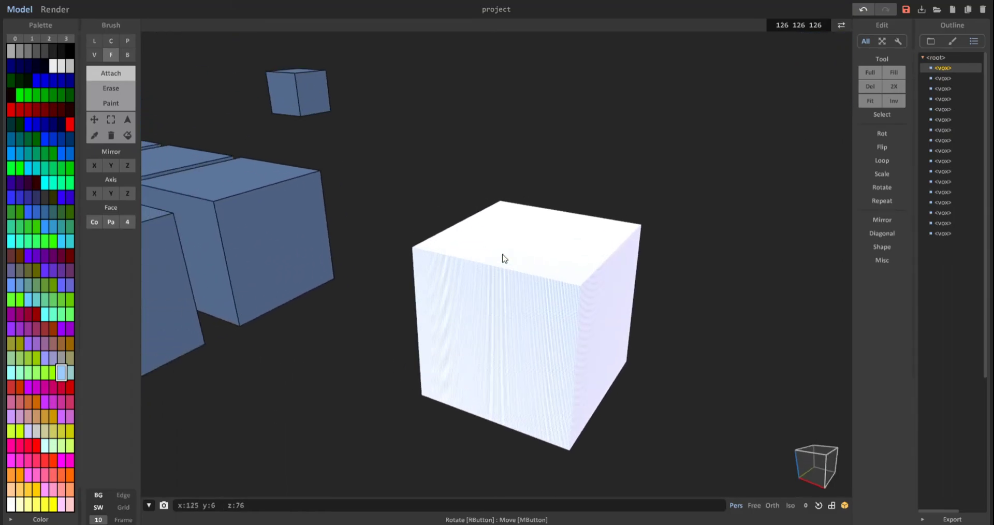
pyautogui.moveTo(501, 257); pyautogui.dragTo(430, 187, button='middle')
pyautogui.scroll(1, 430, 186)
pyautogui.moveTo(569, 230); pyautogui.dragTo(410, 222, button='right')
pyautogui.scroll(-3, 483, 212)
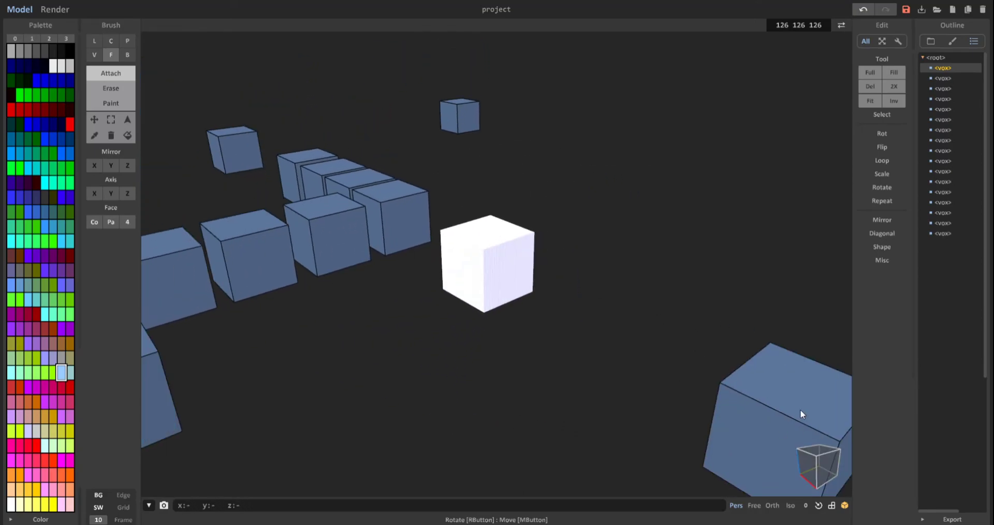
pyautogui.hotkey('ctrl', 'd')
# Erase a tall notch and a small adjoining recess from the new cube with the Box brush
pyautogui.scroll(2, 579, 253)
pyautogui.moveTo(578, 253); pyautogui.dragTo(425, 296, button='middle')
pyautogui.moveTo(497, 331)
pyautogui.mouseDown(button='right')
pyautogui.moveTo(417, 343)
pyautogui.moveTo(501, 273)
pyautogui.moveTo(411, 168)
pyautogui.mouseUp(button='right')
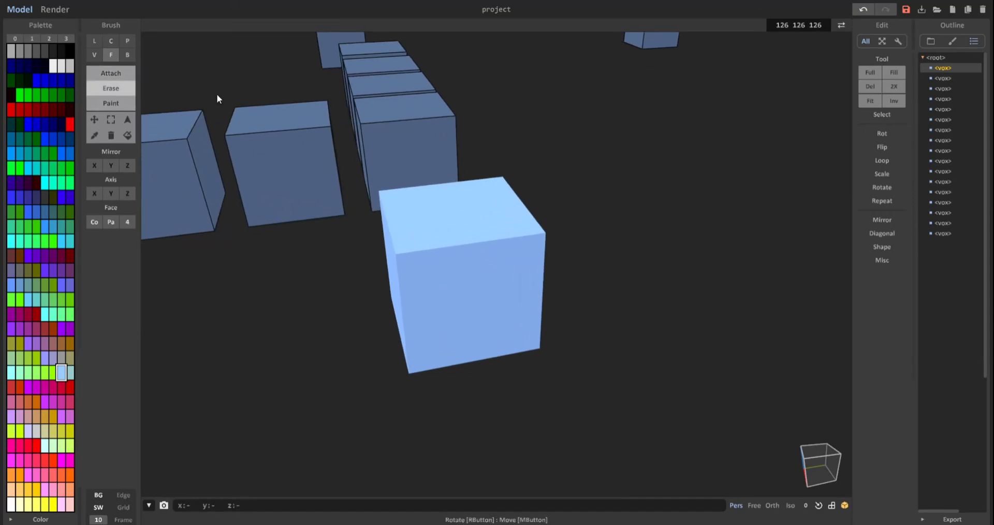
pyautogui.click(127, 54)
pyautogui.scroll(1, 443, 216)
pyautogui.moveTo(420, 216); pyautogui.dragTo(489, 293)
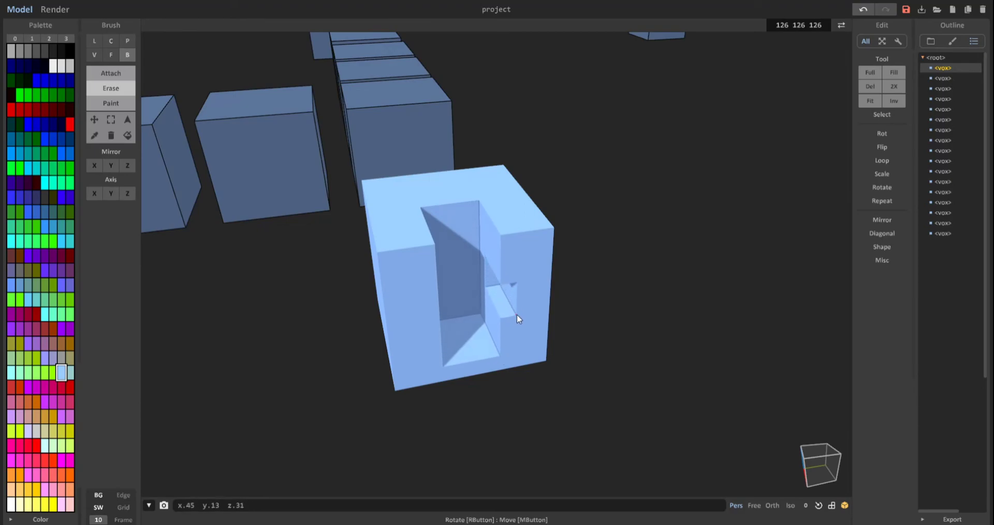
pyautogui.moveTo(522, 314); pyautogui.dragTo(523, 313)
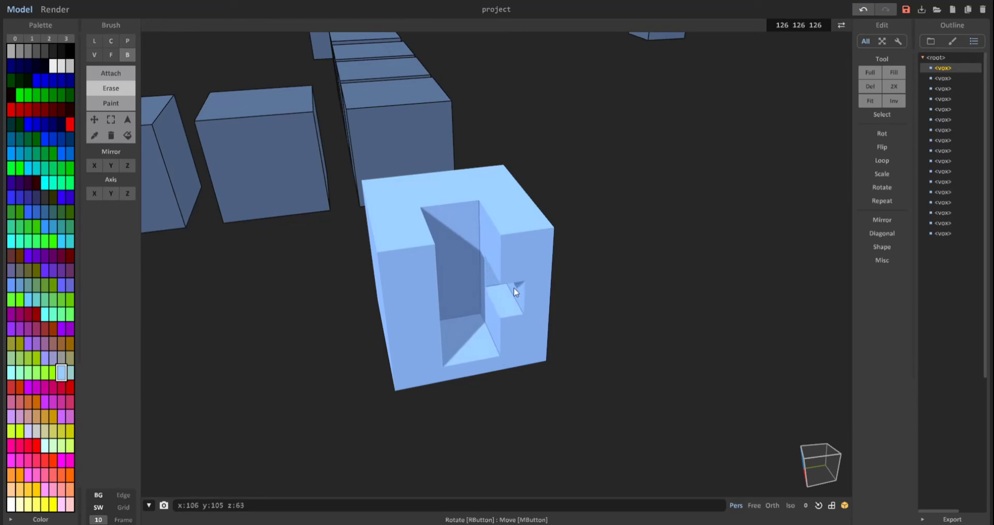
# Render the scene and compare the notched independent cube with the other cubes from several angles
pyautogui.click(50, 13)
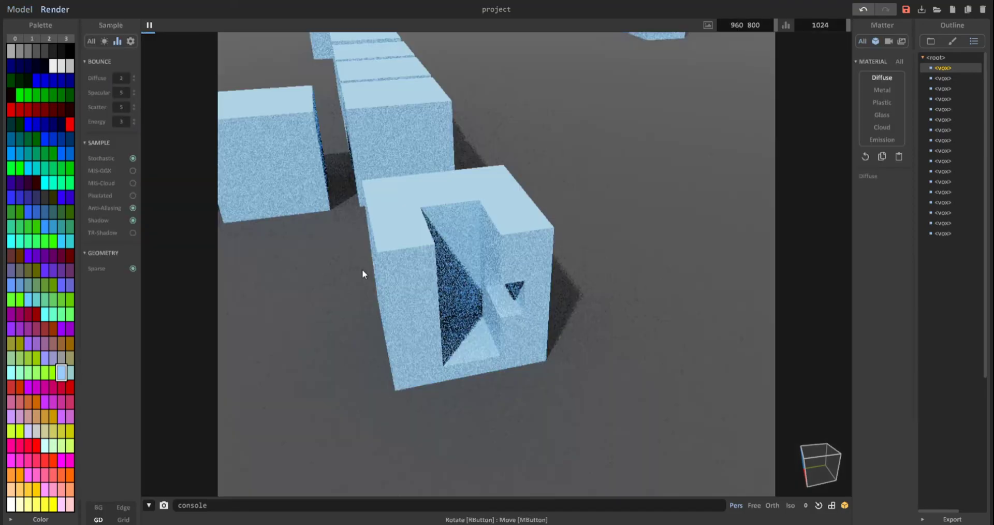
pyautogui.scroll(-8, 362, 270)
pyautogui.moveTo(409, 217); pyautogui.dragTo(506, 270, button='right')
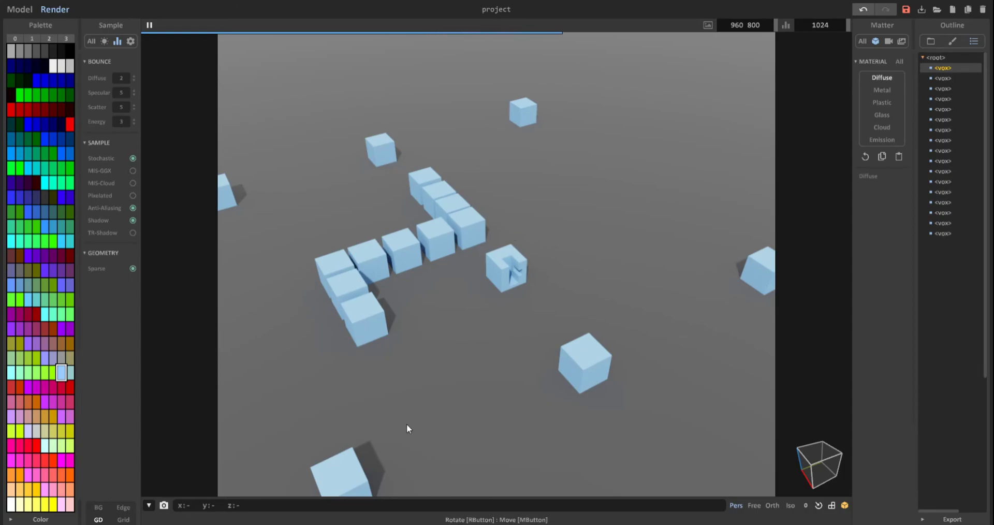
pyautogui.moveTo(409, 300)
pyautogui.mouseDown(button='right')
pyautogui.moveTo(471, 285)
pyautogui.moveTo(549, 222)
pyautogui.moveTo(600, 219)
pyautogui.moveTo(480, 254)
pyautogui.moveTo(526, 281)
pyautogui.moveTo(446, 291)
pyautogui.moveTo(523, 284)
pyautogui.mouseUp(button='right')
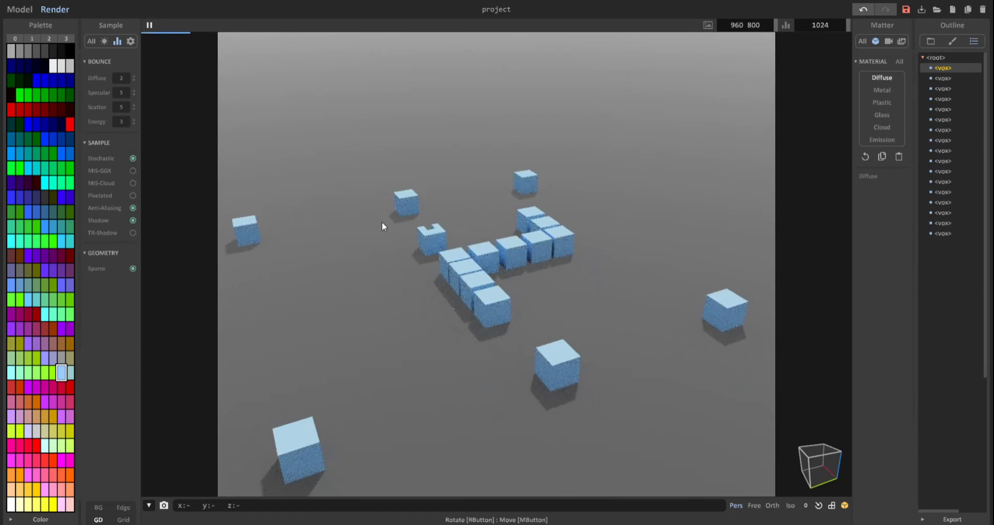